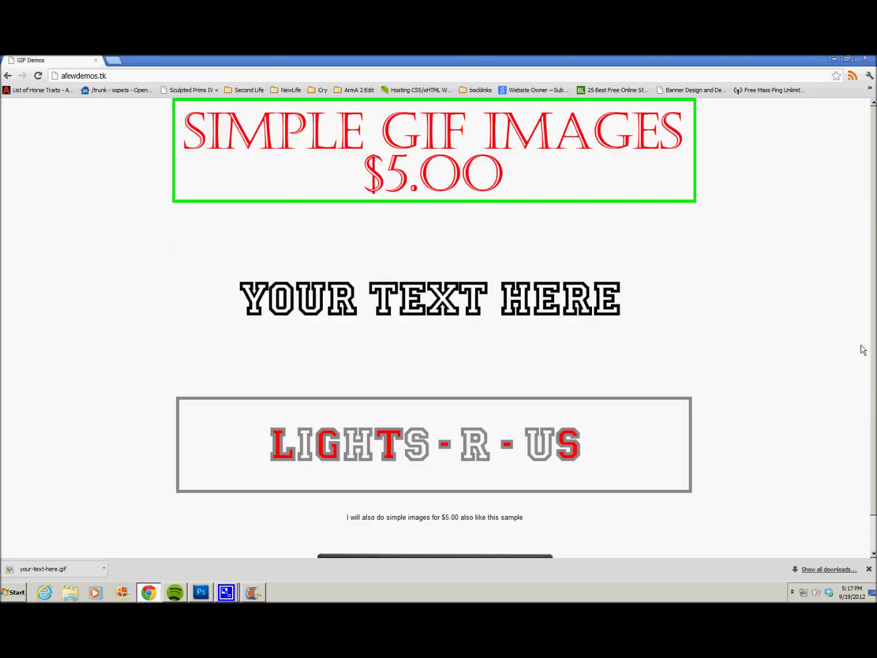
Review the animated GIF demo page in Chrome, then bring Photoshop to the front.
scroll(847, 352, "down", 1)
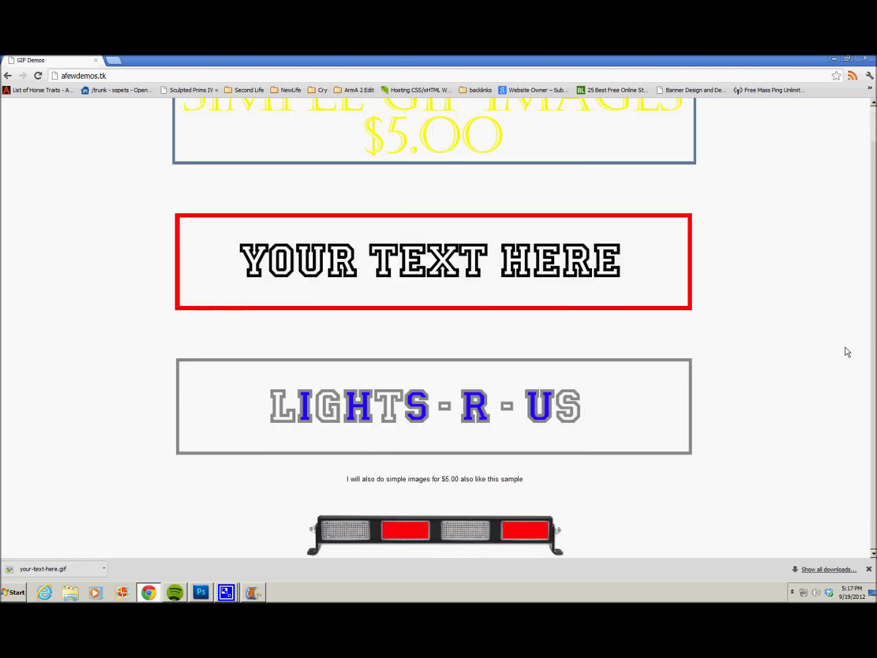
scroll(846, 352, "up", 1)
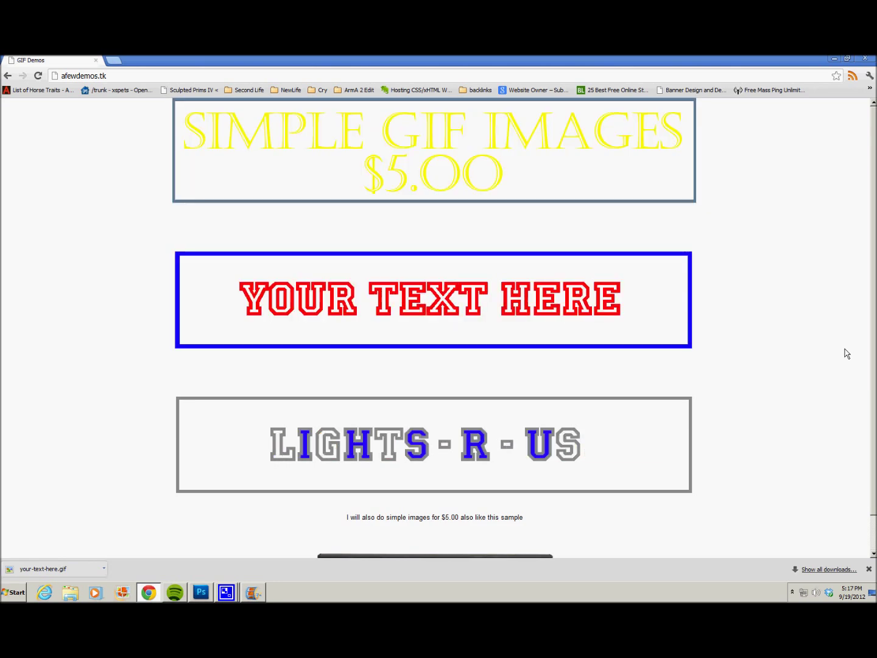
scroll(845, 352, "down", 1)
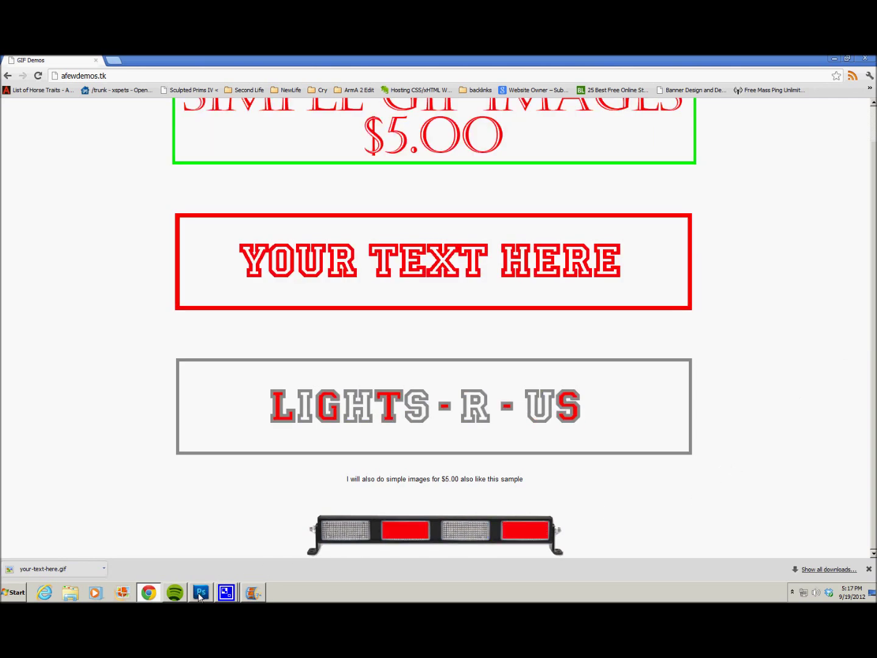
mouse_move(200, 595)
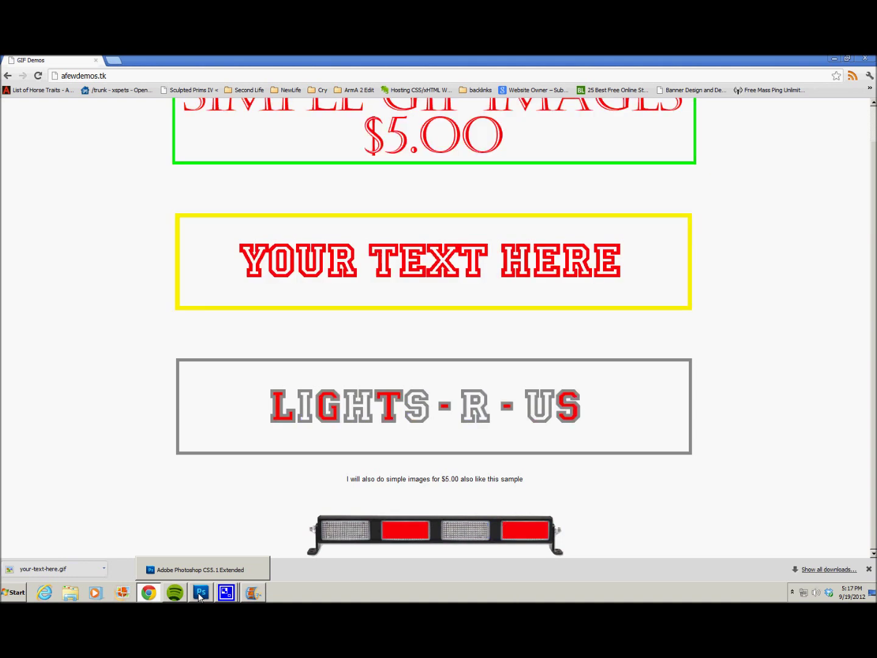
left_click(201, 596)
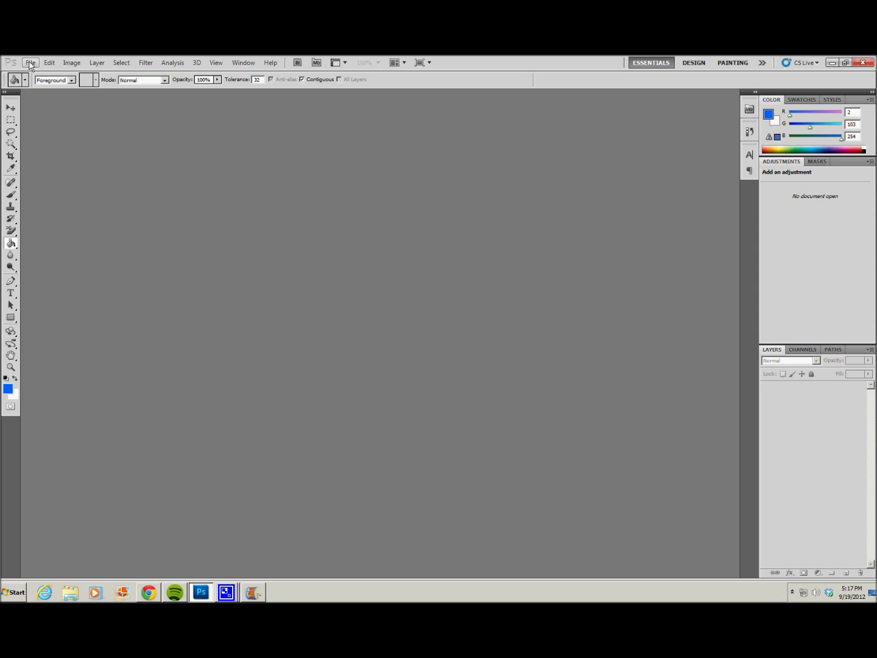
Create a new 1000×200-pixel document with Transparent background contents.
left_click(30, 64)
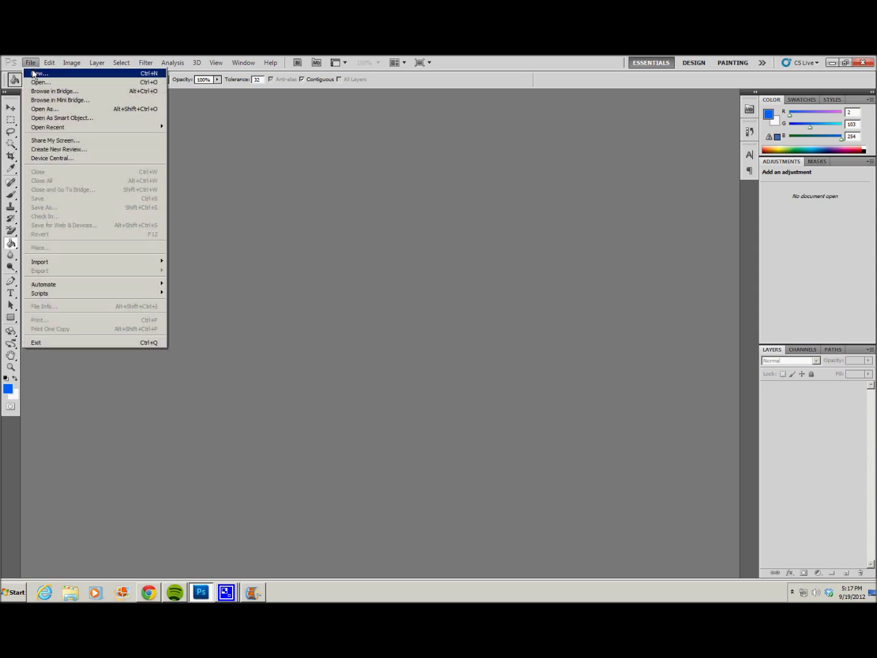
left_click(34, 73)
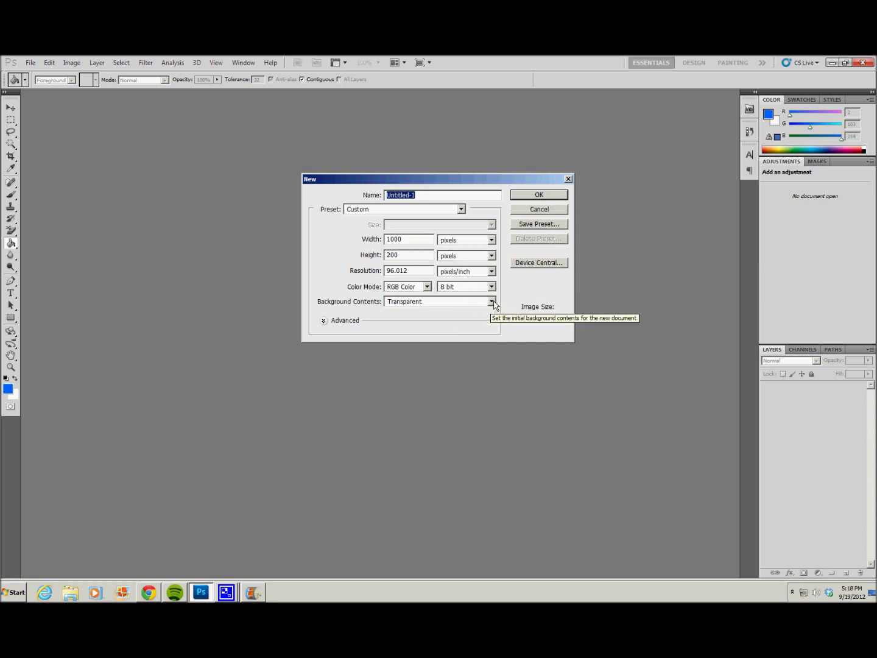
left_click(491, 302)
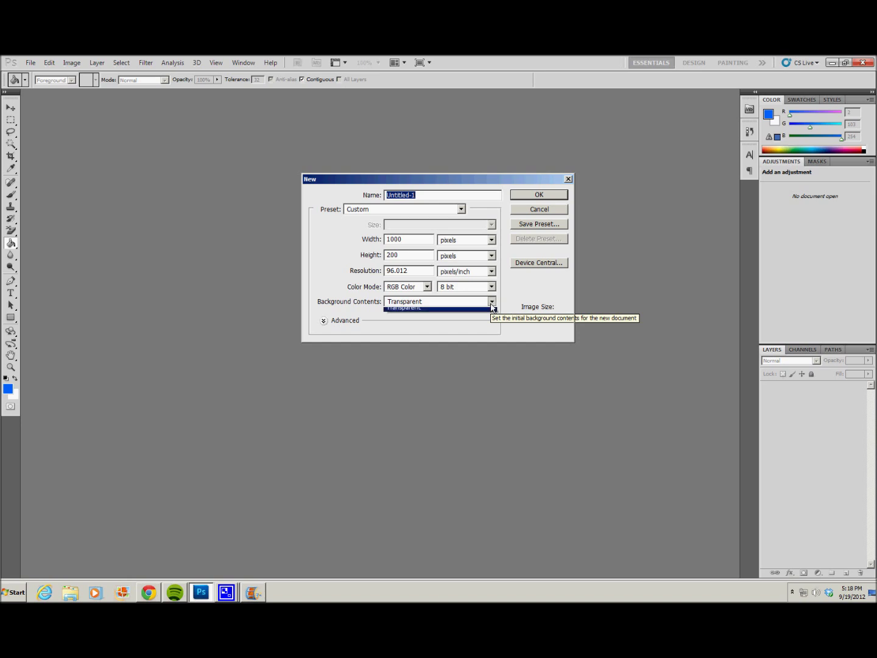
left_click(492, 304)
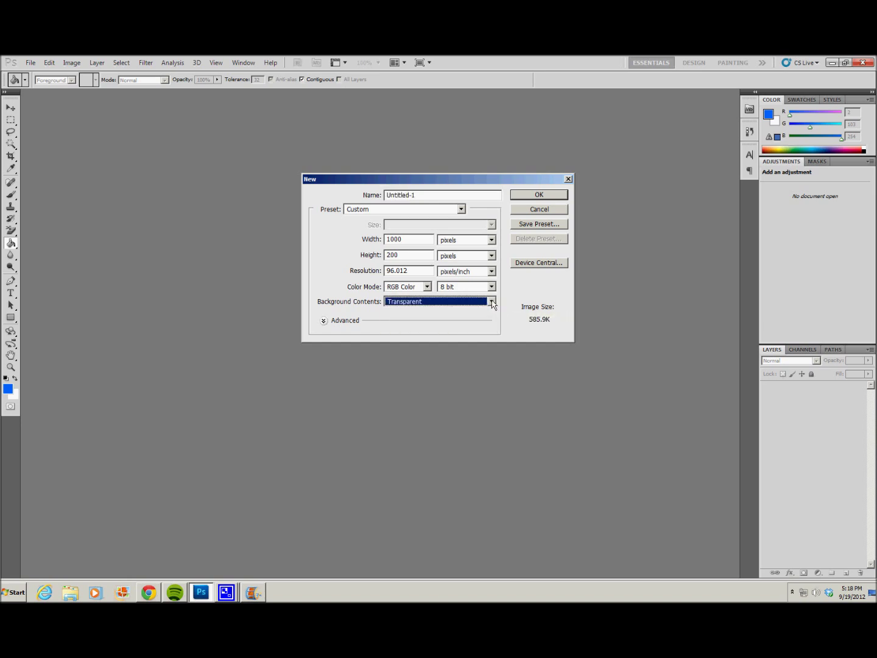
left_click(549, 196)
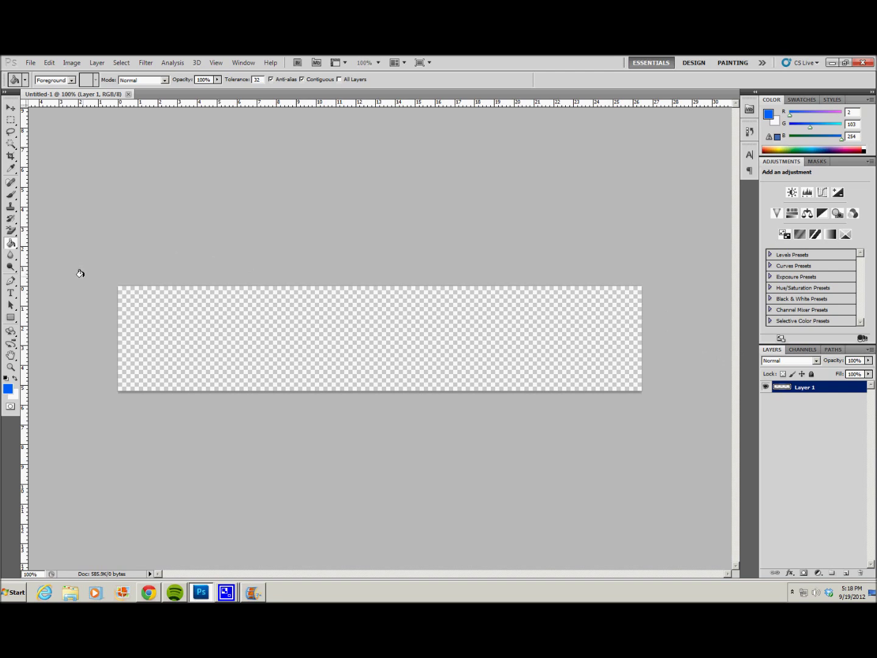
Set the foreground colour to grey 989898.
left_click(8, 389)
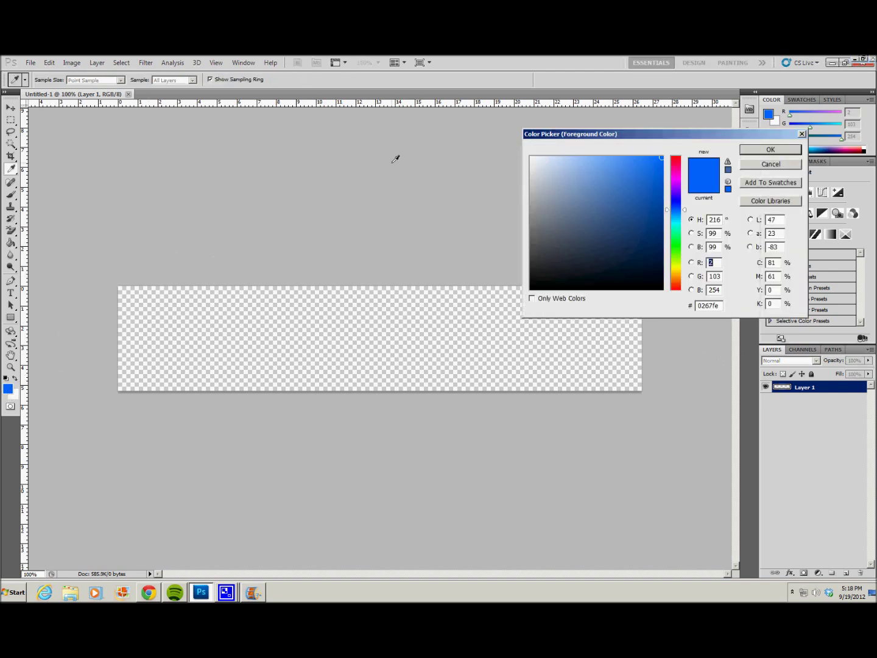
left_click(529, 210)
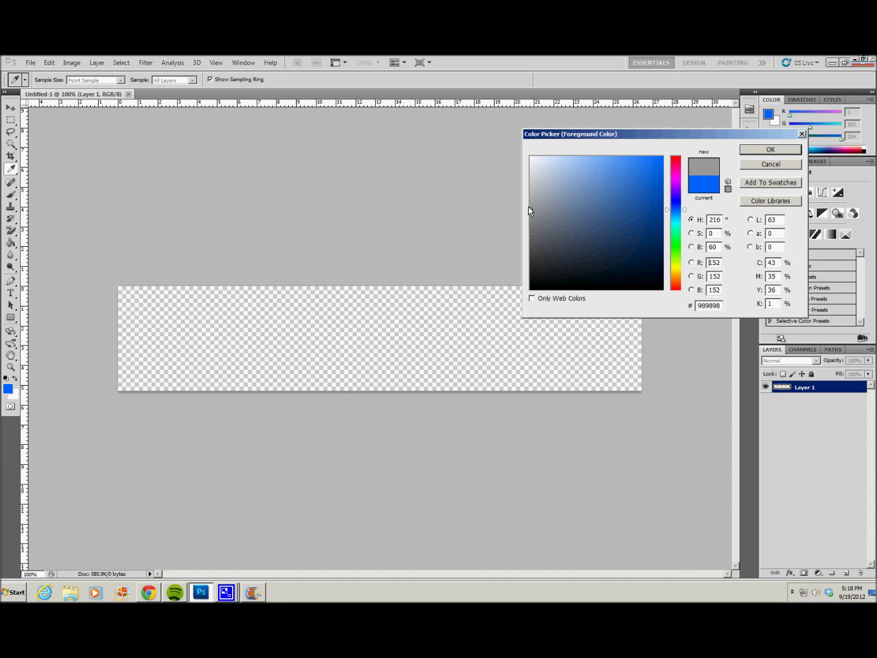
left_click(768, 151)
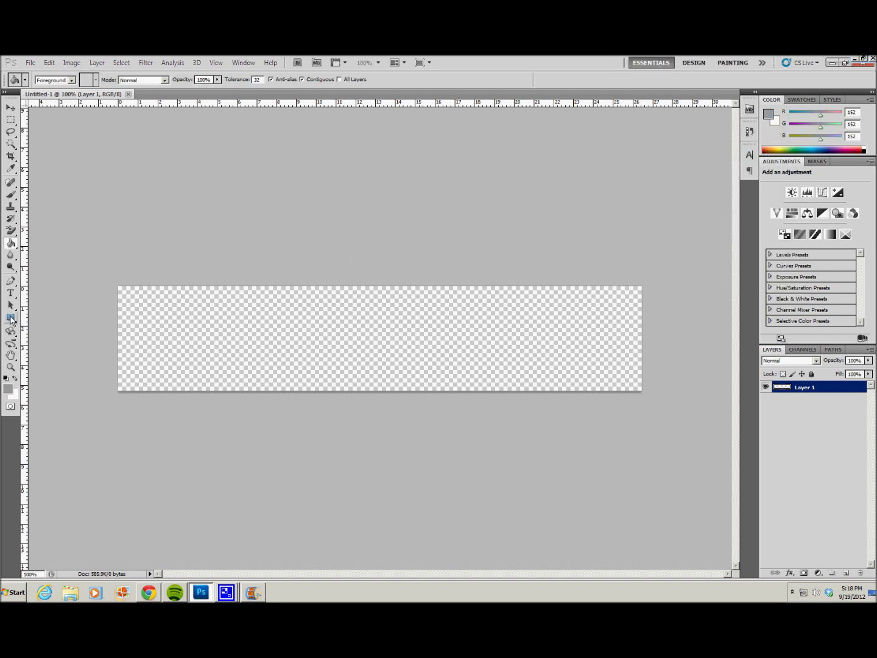
Draw a grey rectangle shape covering the whole canvas from corner to corner.
left_click(11, 317)
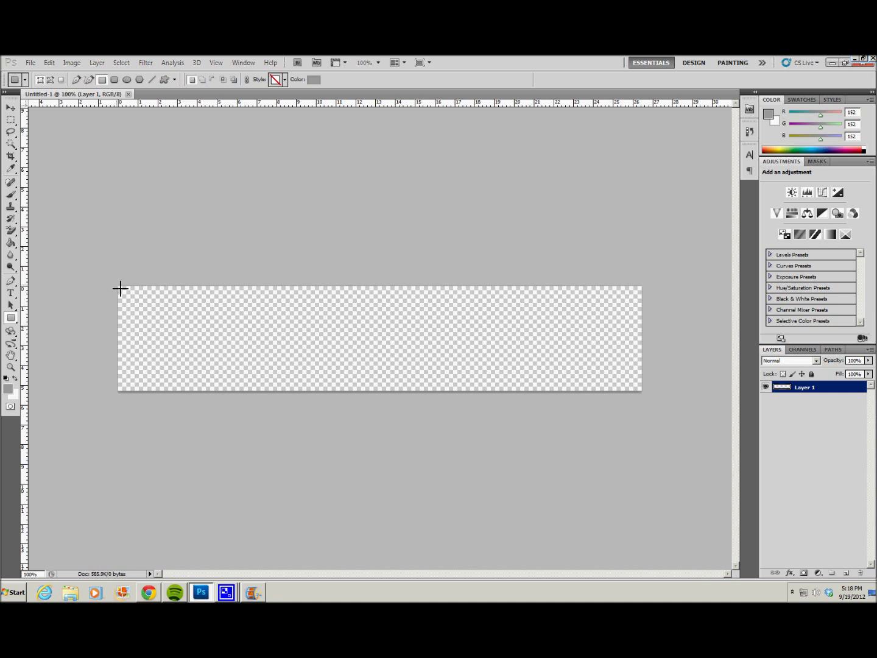
left_click_drag(120, 288, 646, 396)
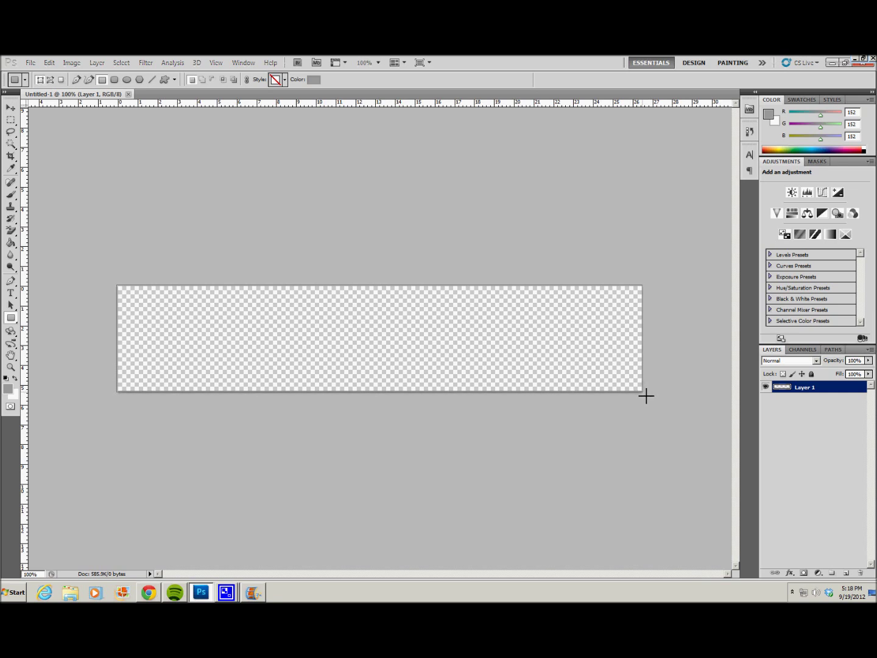
left_click_drag(645, 397, 646, 396)
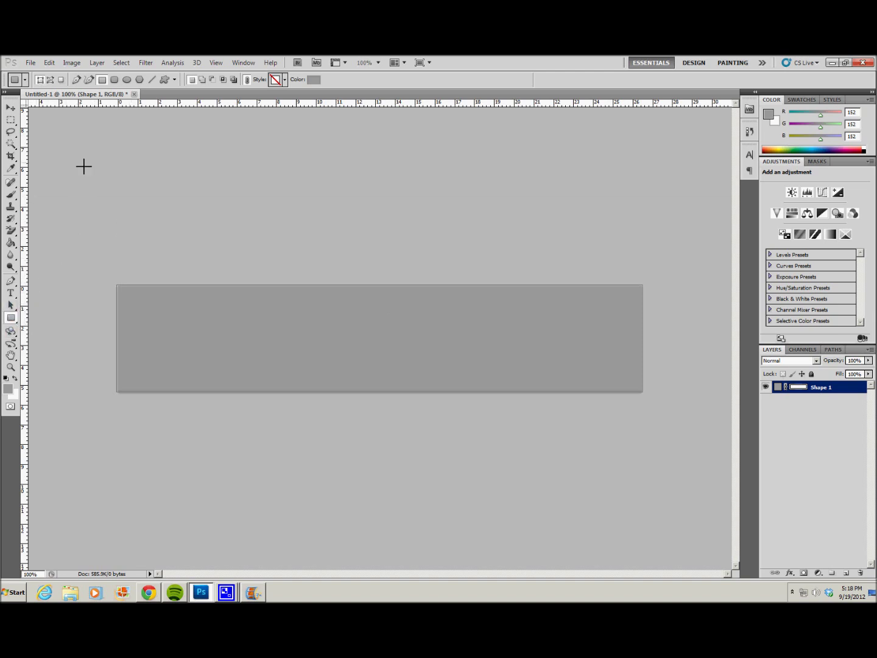
Marquee-select a box just inside the grey rectangle's edges.
left_click(10, 121)
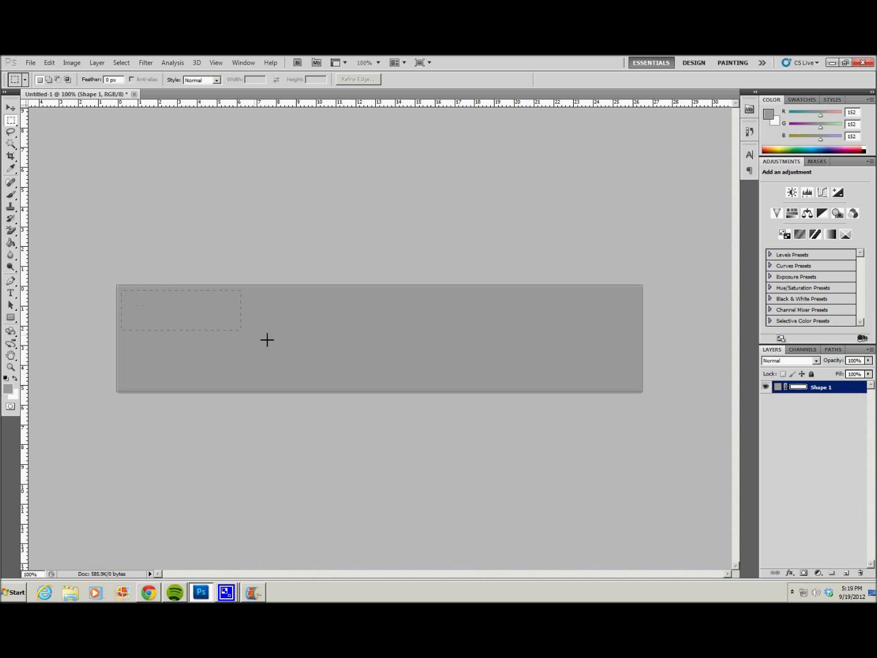
left_click_drag(266, 339, 618, 393)
left_click_drag(639, 389, 639, 389)
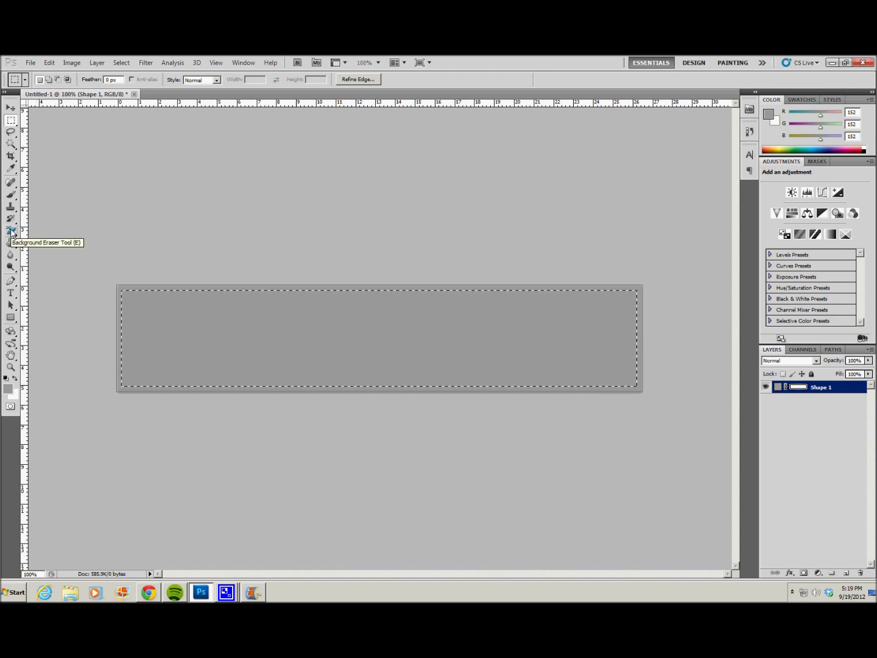
Rasterize the shape, delete the selected interior, and deselect to leave a thin border.
left_click(11, 232)
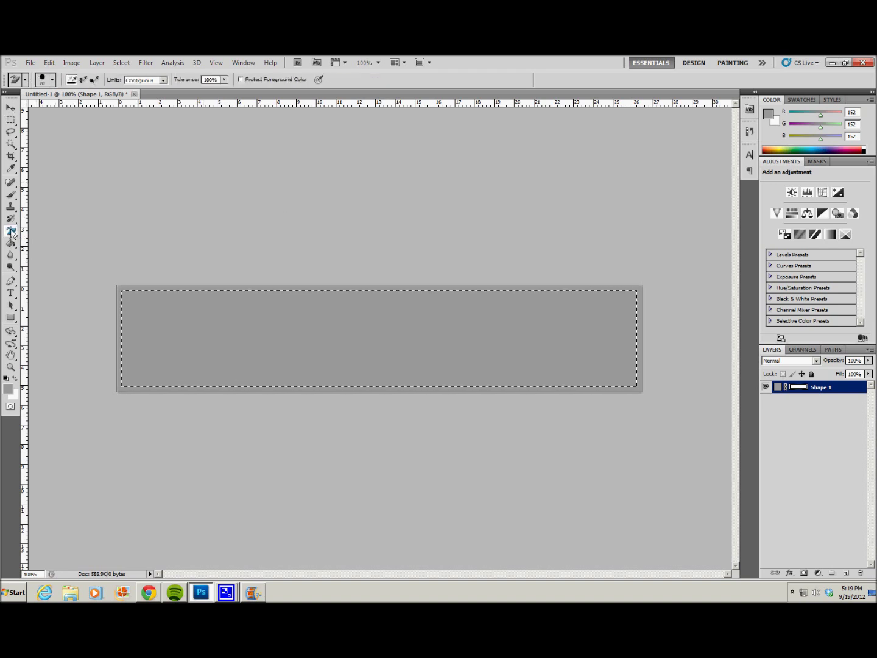
left_click(322, 330)
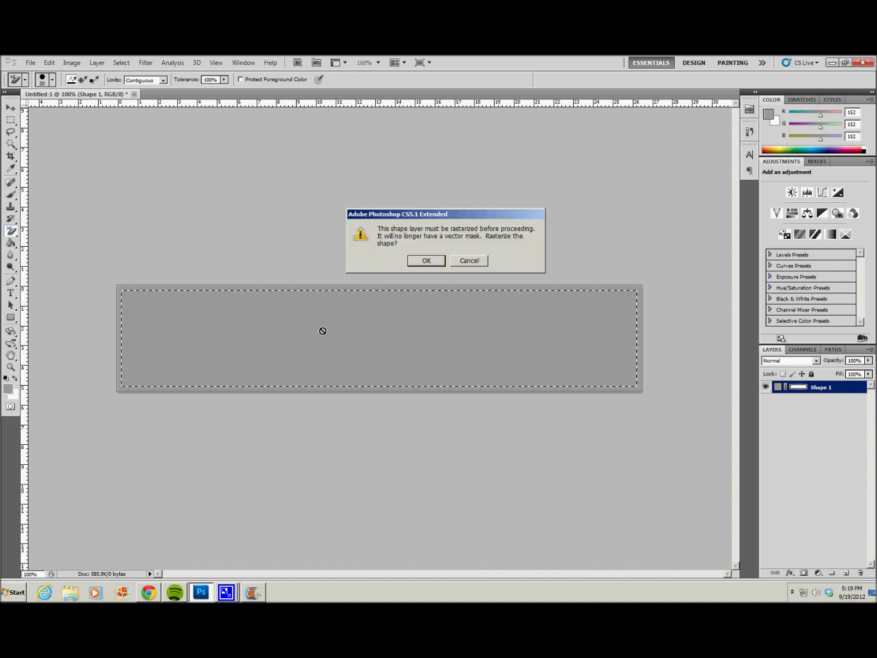
left_click(430, 261)
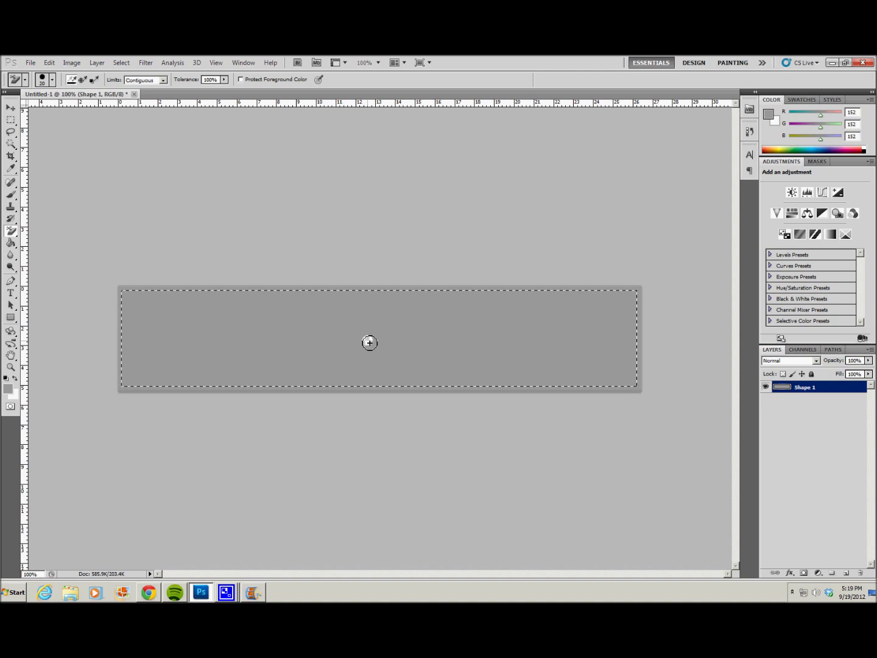
key("Delete")
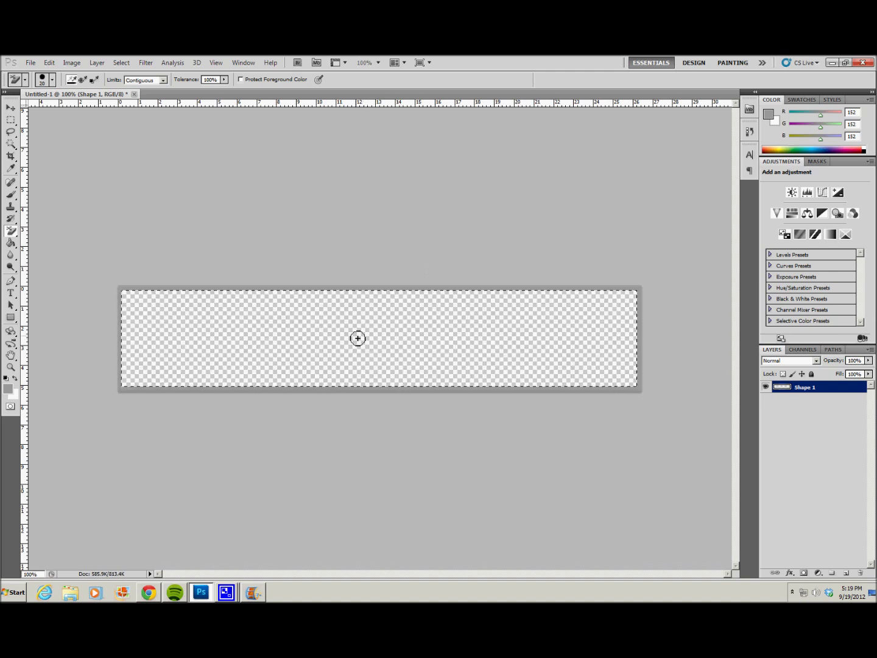
left_click(119, 63)
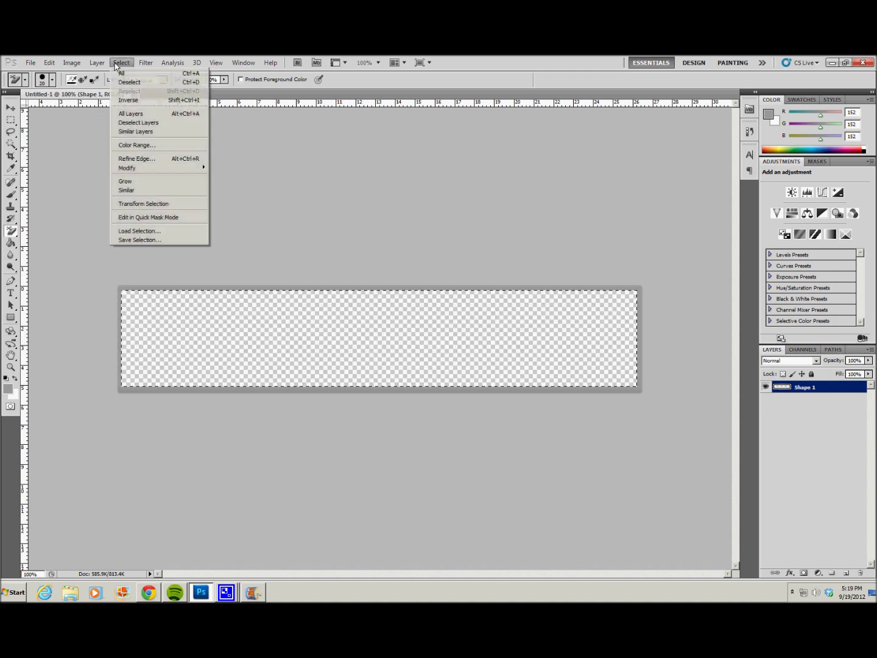
left_click(126, 83)
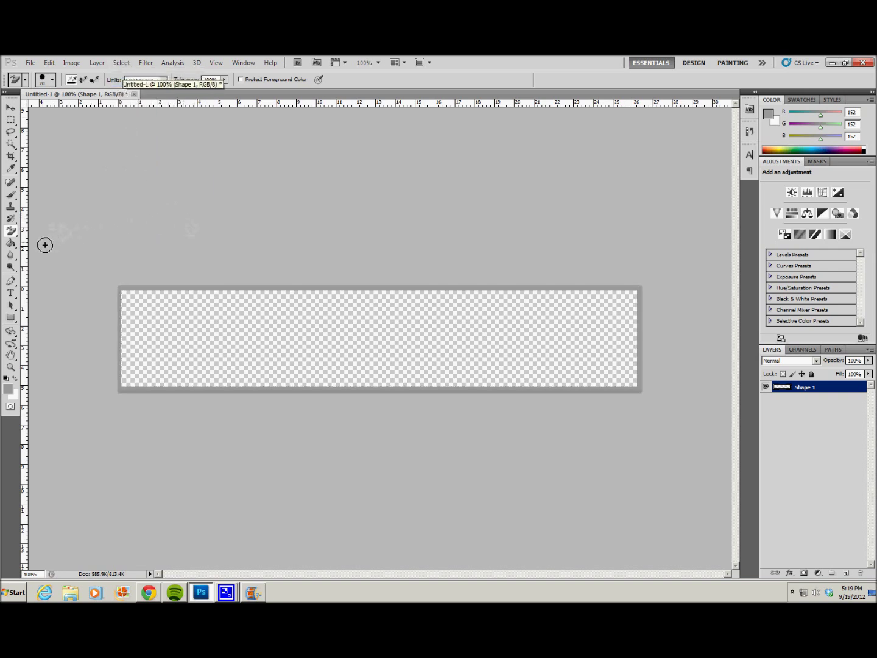
left_click(11, 293)
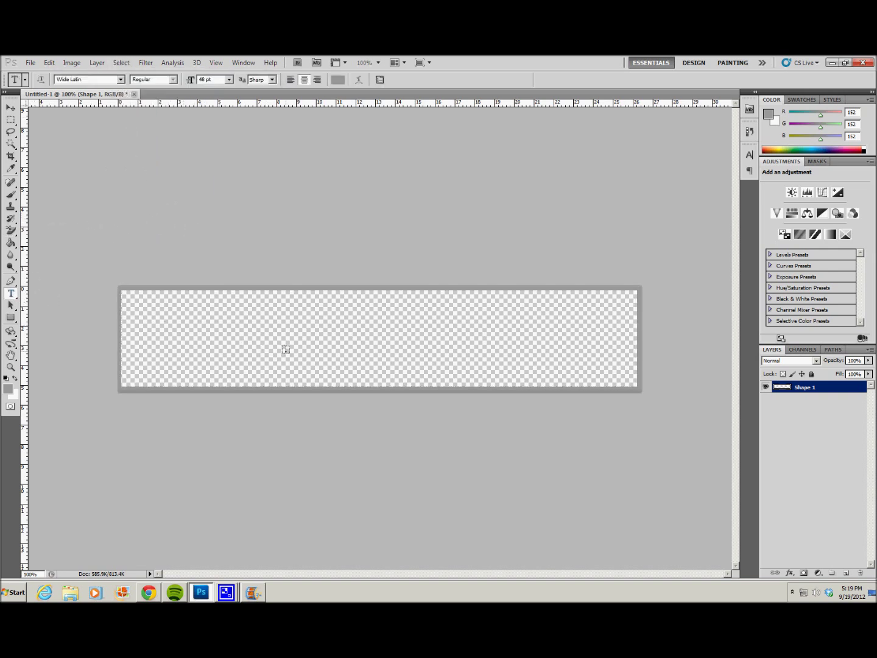
Type 'Your Text Here' in grey Wide Latin 46 pt and nudge it to the border's centre.
left_click(360, 337)
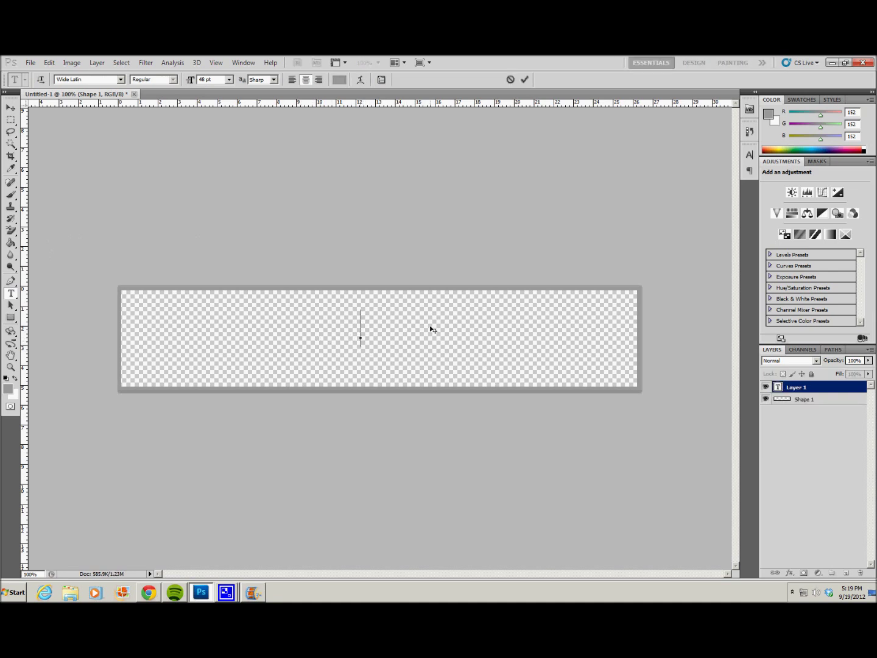
type("You")
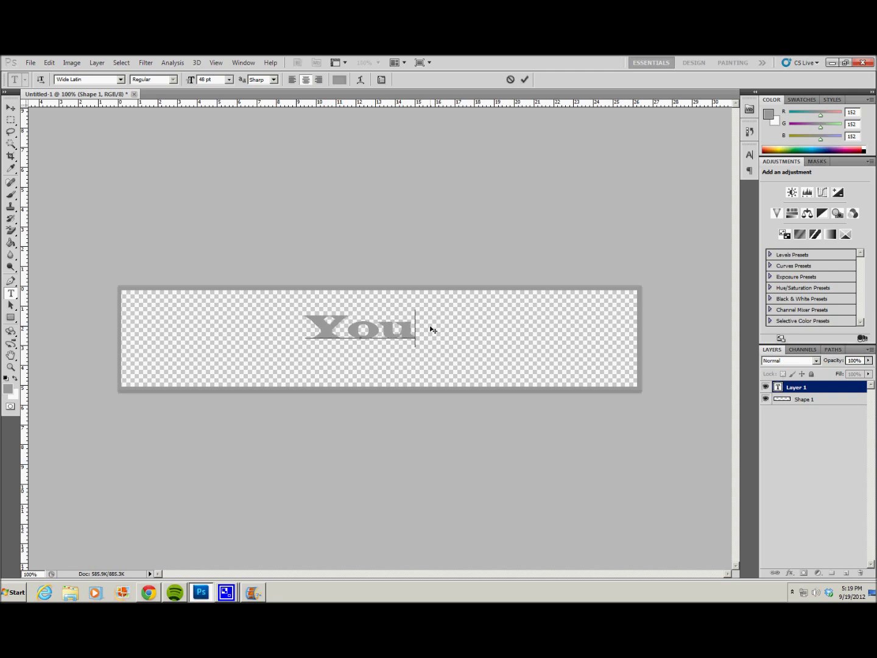
type("r T")
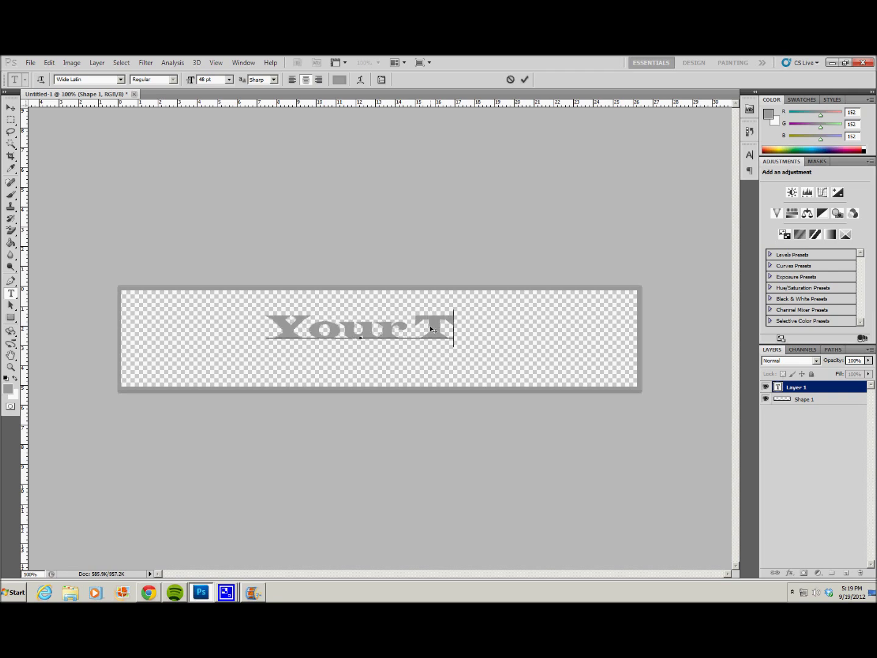
type("ext ")
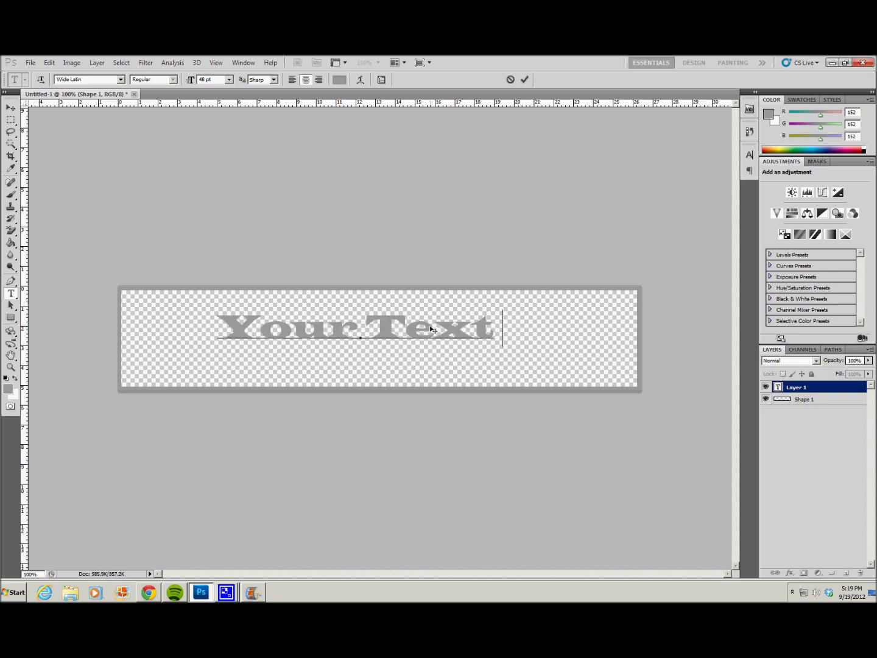
type("Here")
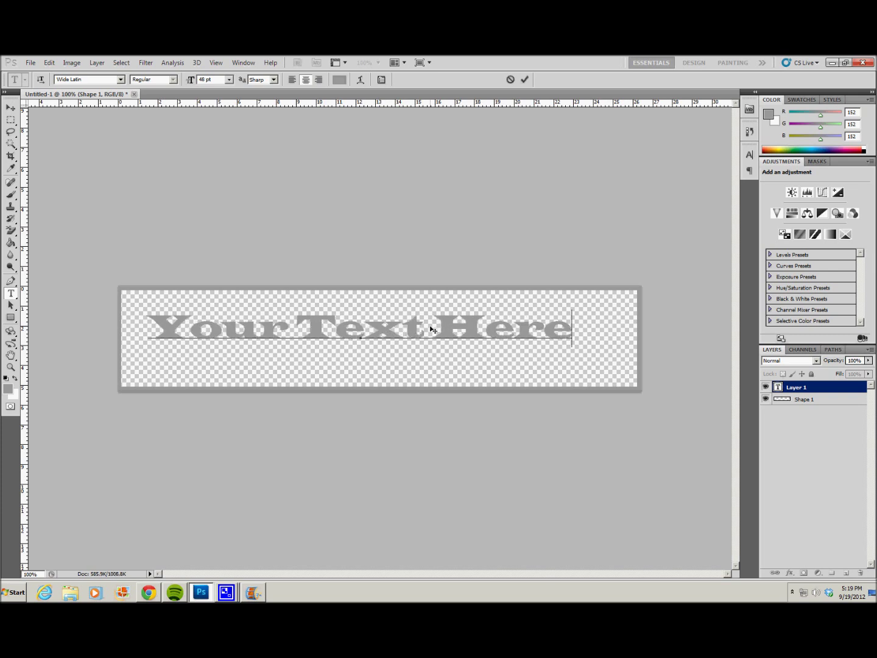
left_click(10, 109)
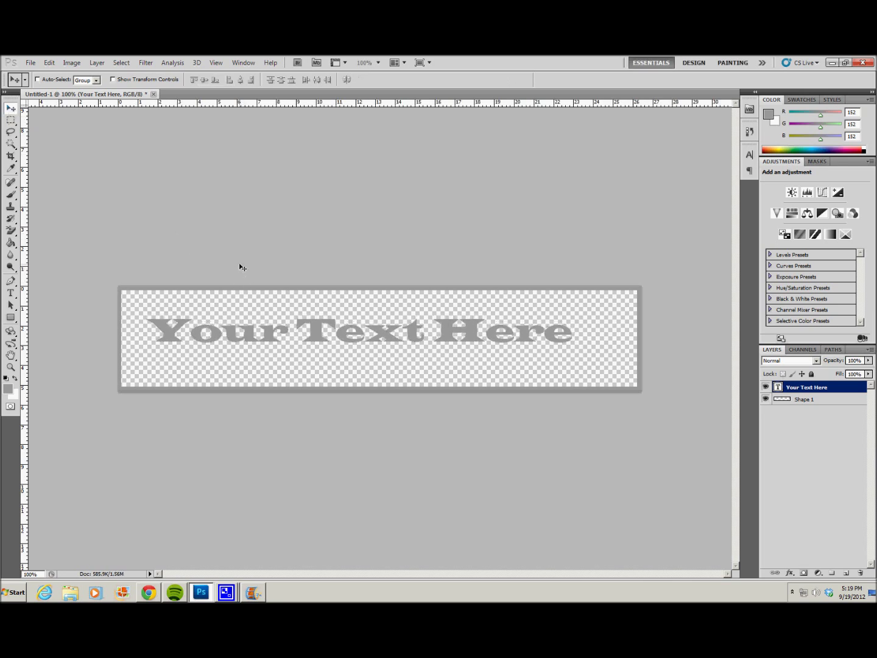
key("shift+Right")
key("Down")
key("Down")
key("Down")
key("Down")
key("Down")
key("Down")
key("Right")
key("Right")
key("Right")
key("Right")
key("Right")
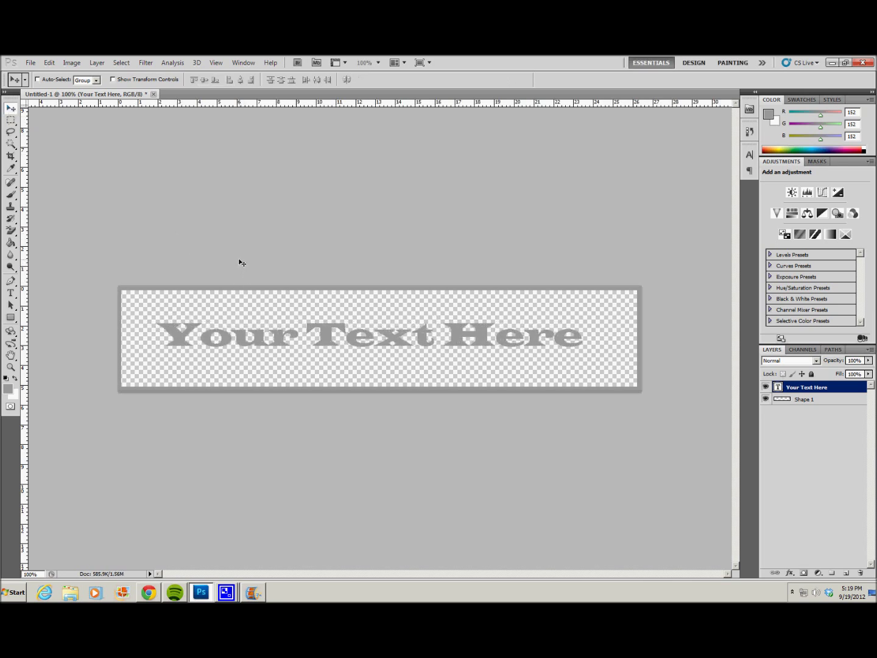
key("Down")
key("Down")
key("Down")
key("Down")
key("Right")
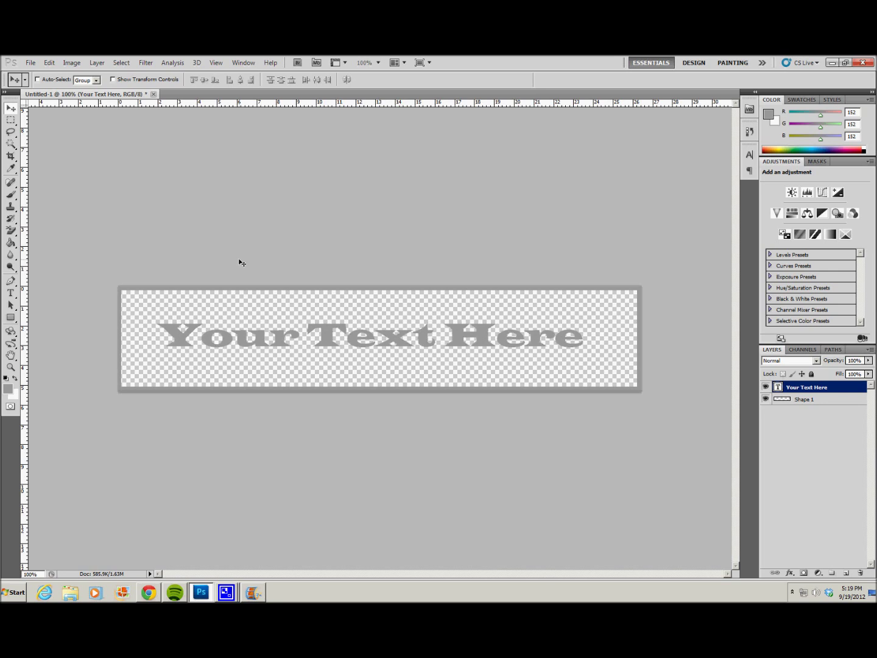
key("Right")
key("Right")
Select the whole 'Your Text Here' line, recolour it red ff0303, and commit the edit.
left_click(11, 294)
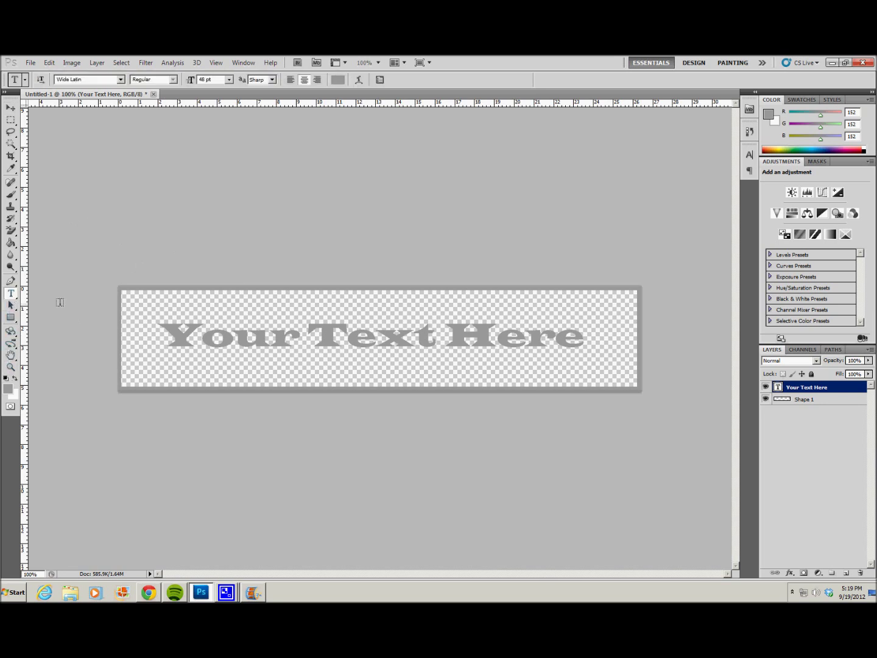
left_click(578, 338)
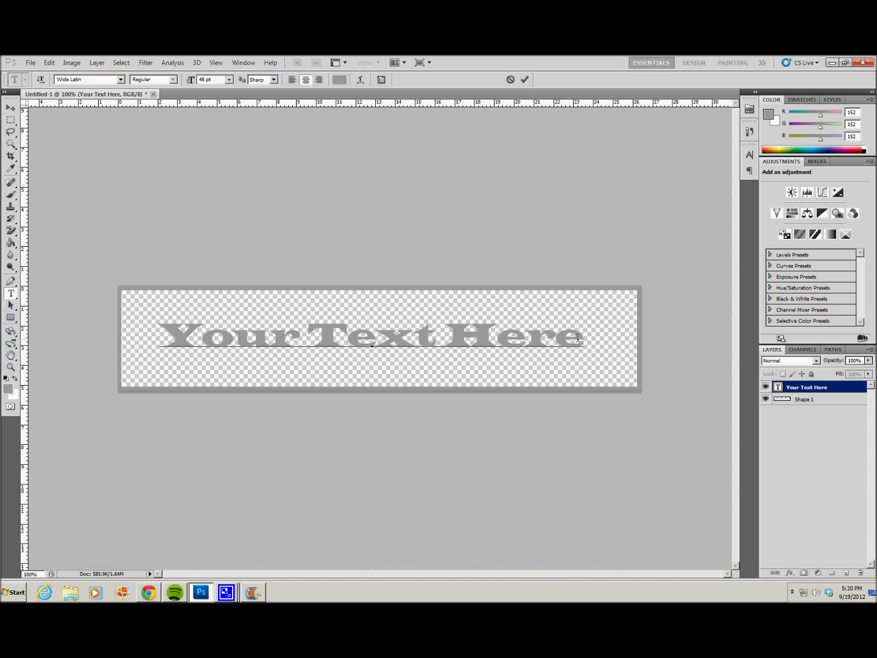
left_click_drag(583, 338, 151, 341)
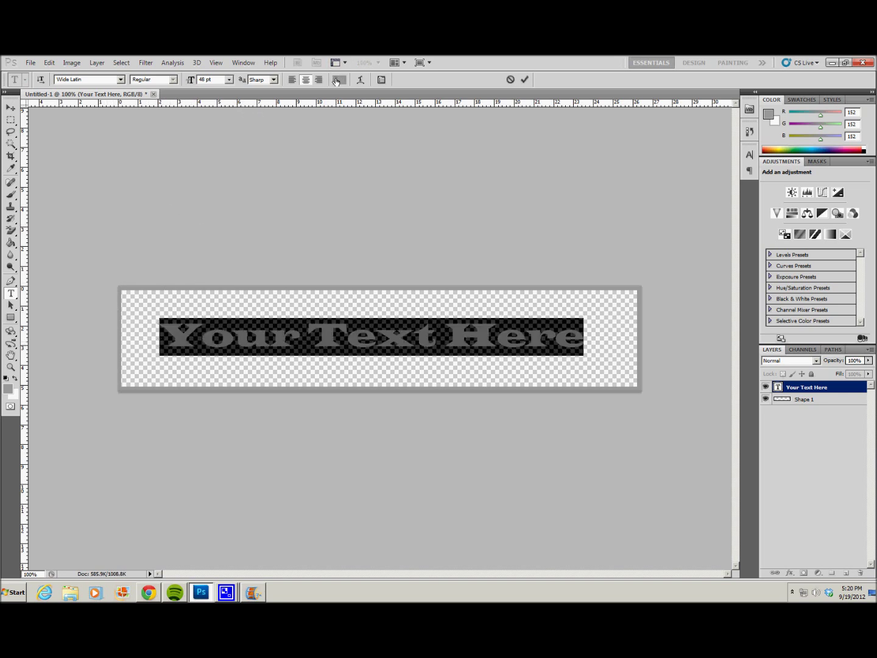
left_click(338, 80)
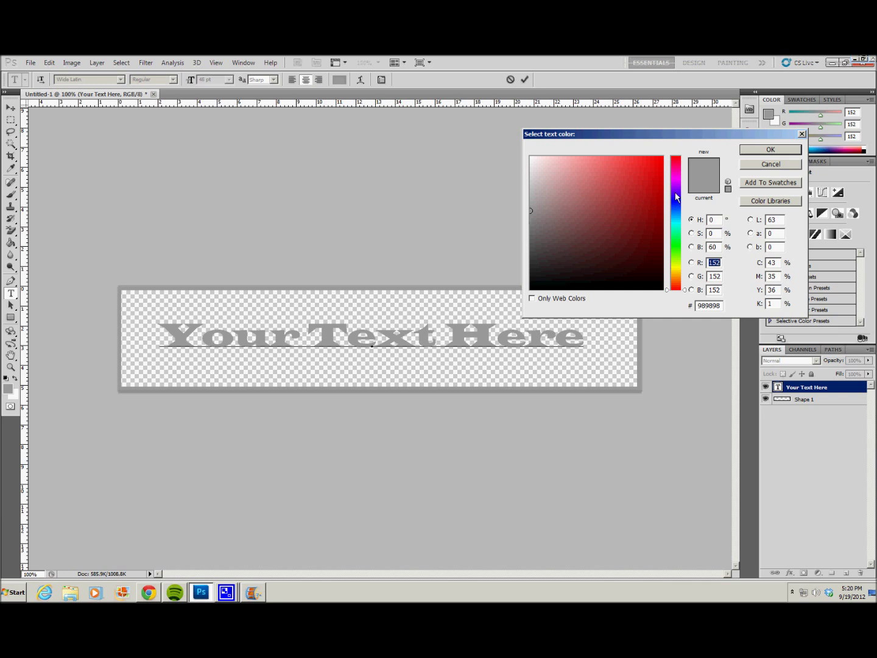
left_click(680, 160)
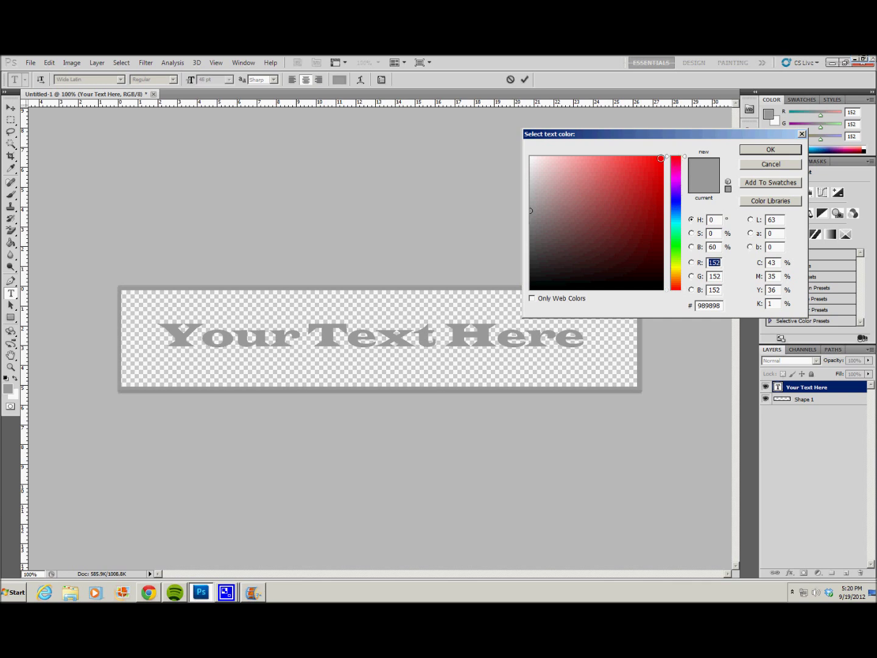
left_click(661, 157)
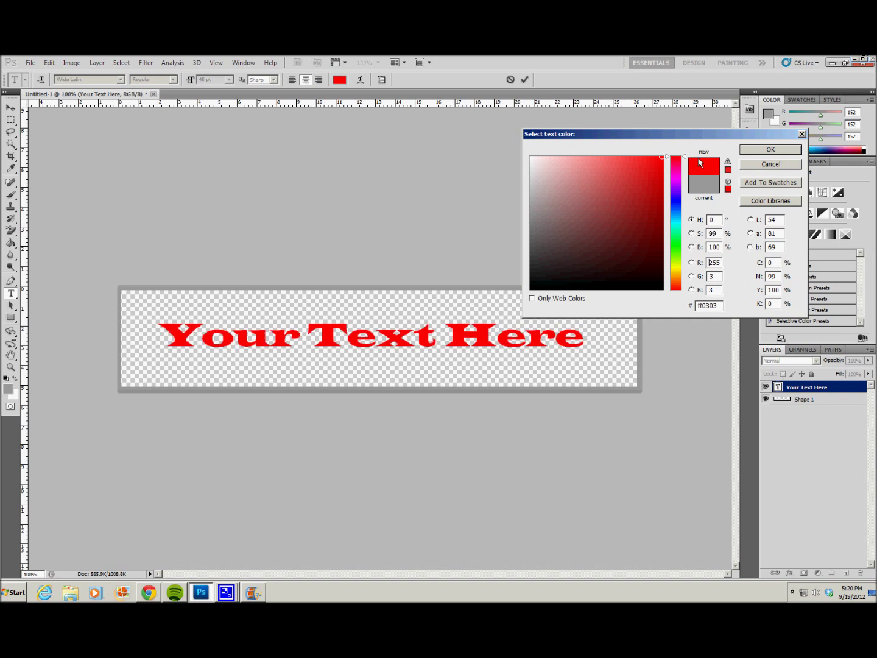
left_click(751, 153)
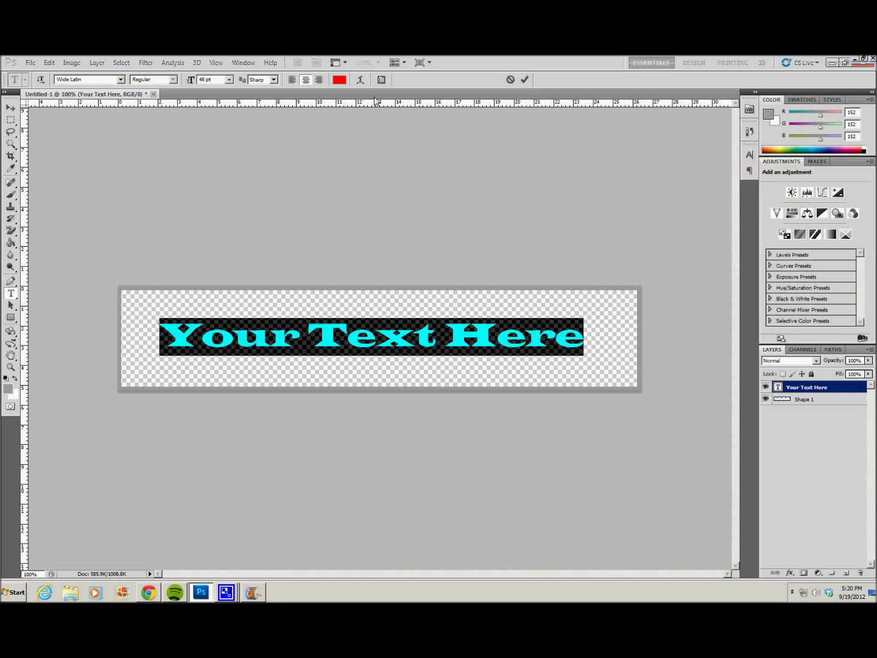
left_click(525, 80)
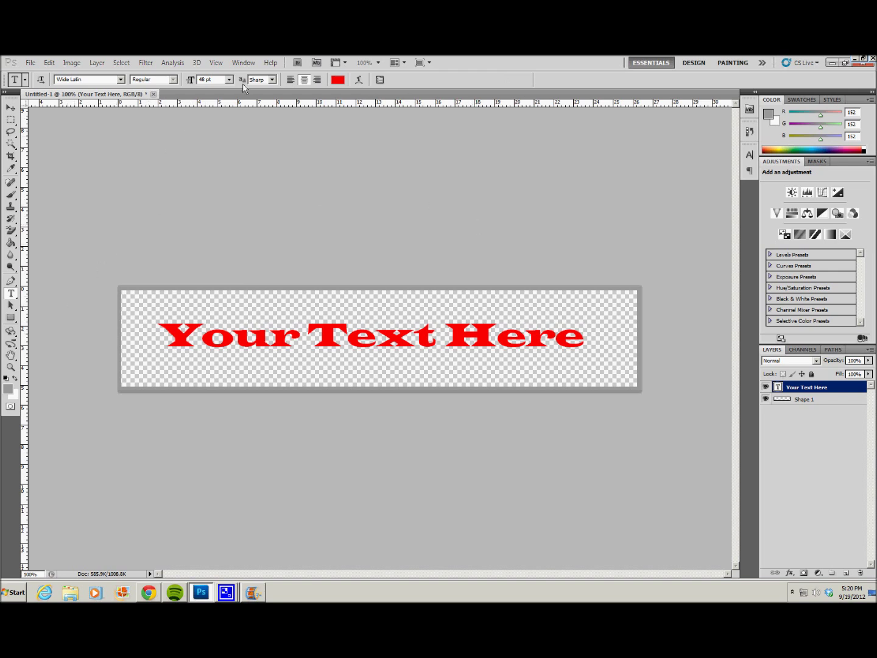
Show the Animation panel, convert it to timeline view, then back to frame animation.
left_click(243, 63)
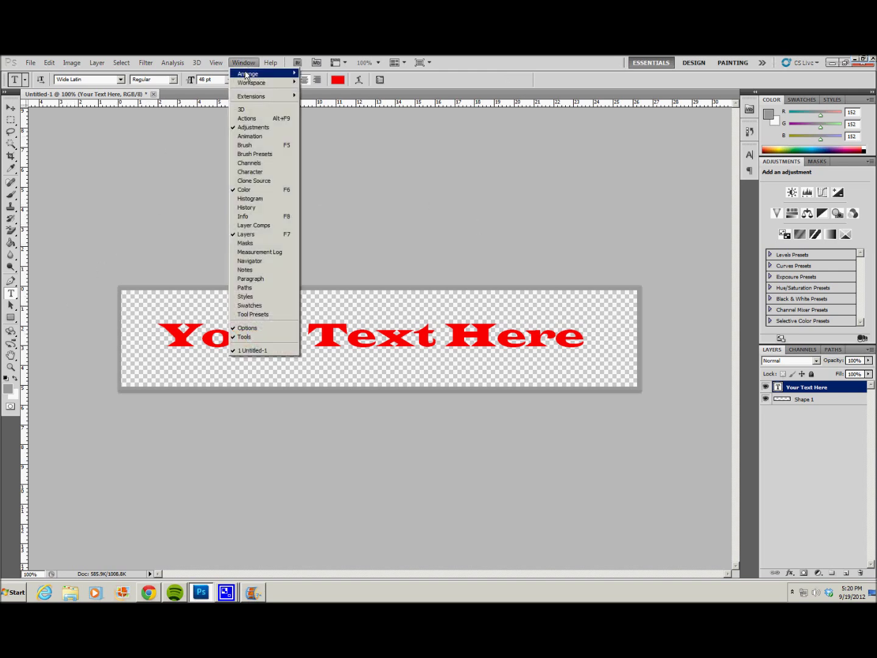
left_click(248, 138)
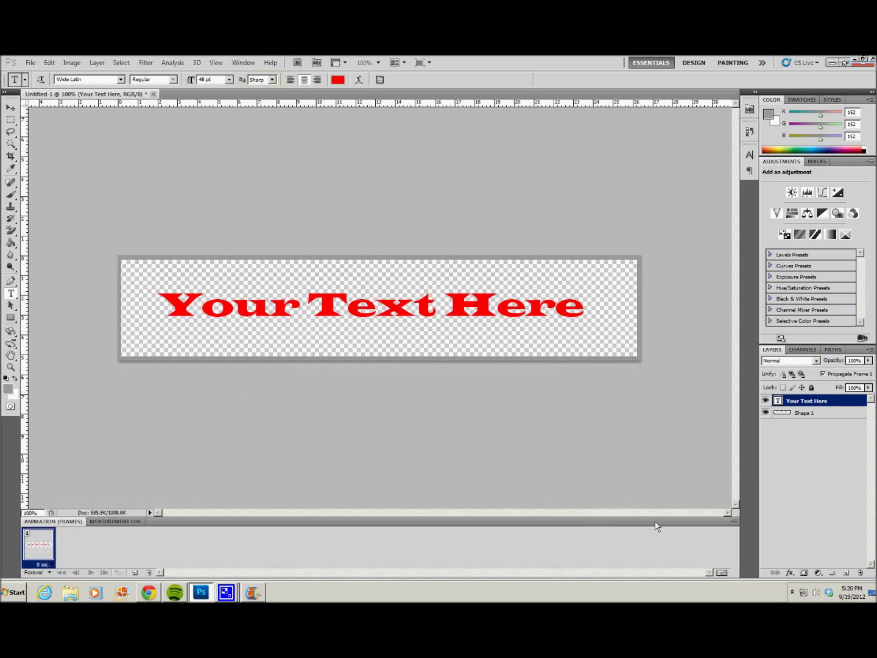
left_click(721, 573)
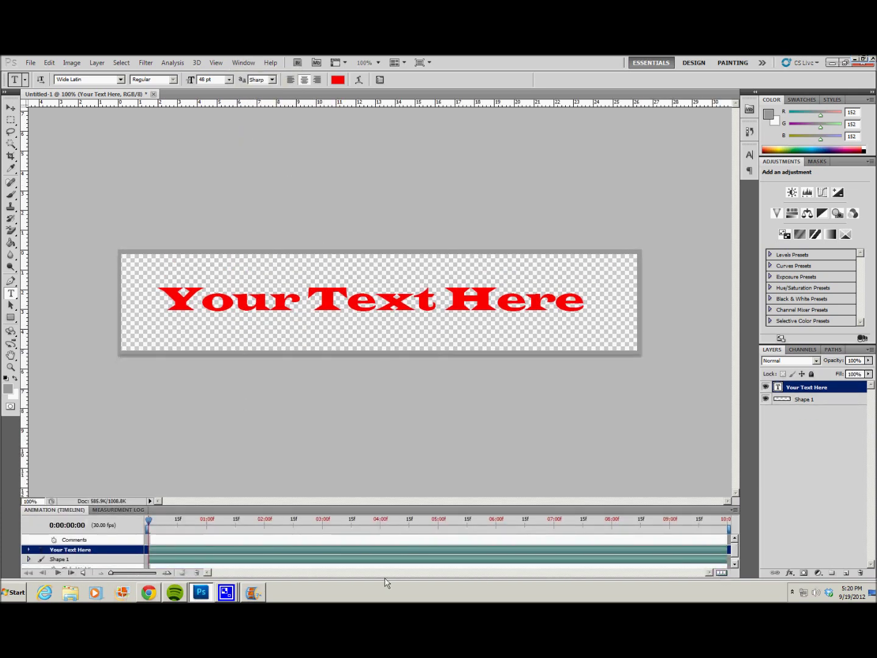
left_click(720, 573)
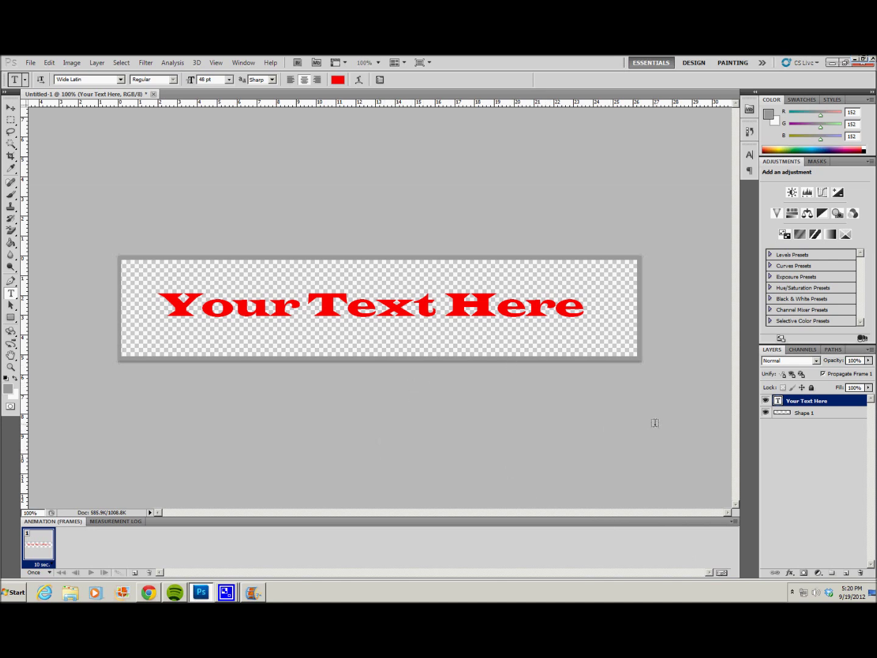
Select the Shape 1 layer and sample the text's red as the foreground colour.
left_click(828, 414)
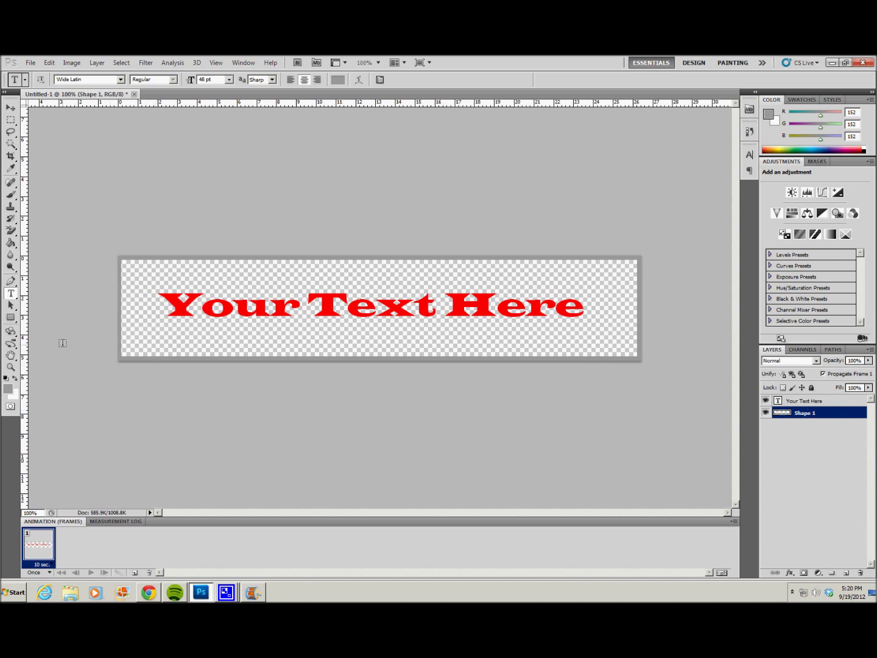
left_click(8, 388)
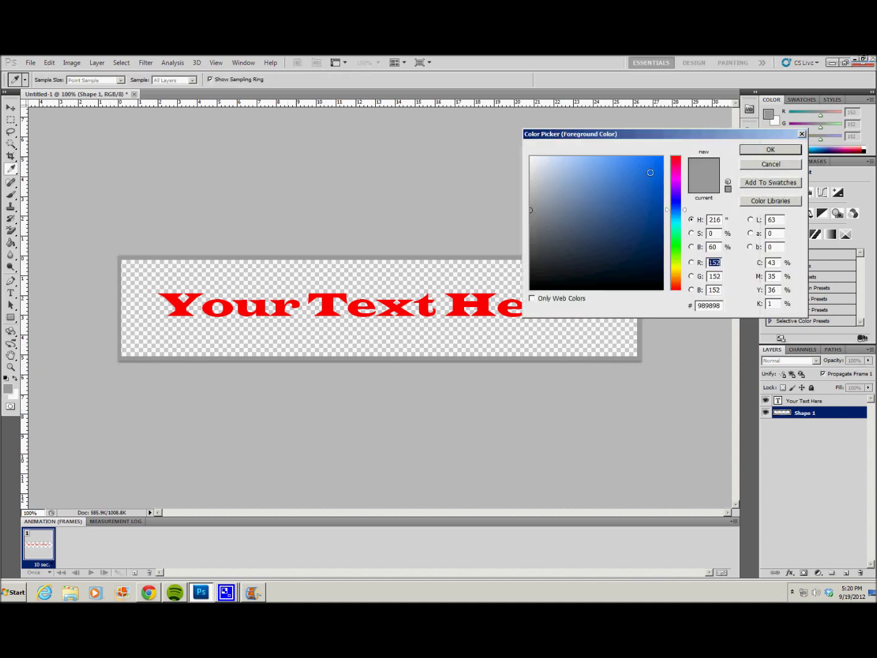
left_click(677, 158)
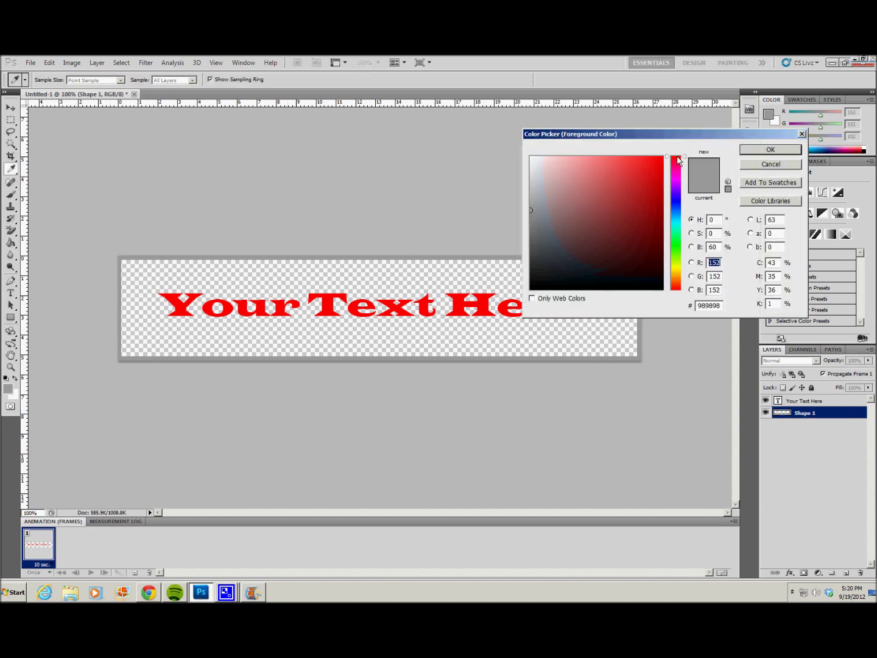
left_click(332, 298)
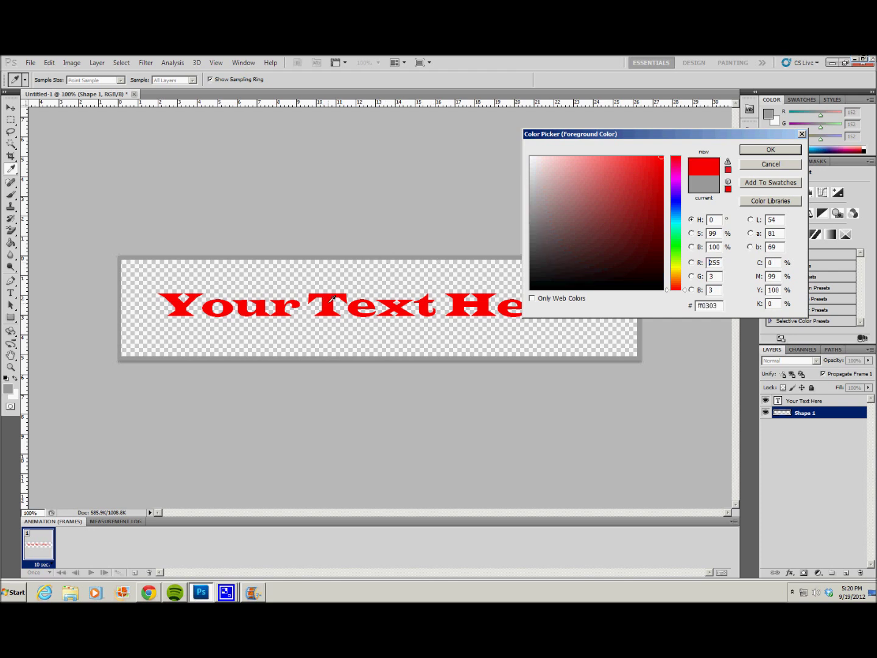
left_click(778, 151)
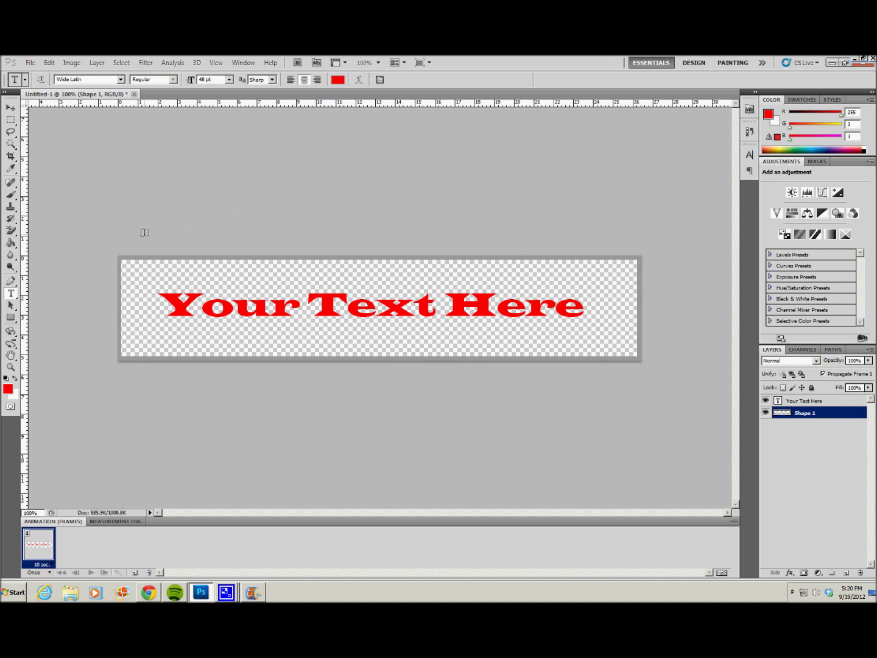
Fill the border red with the Paint Bucket and rename its layer 'Shape Red'.
left_click(11, 242)
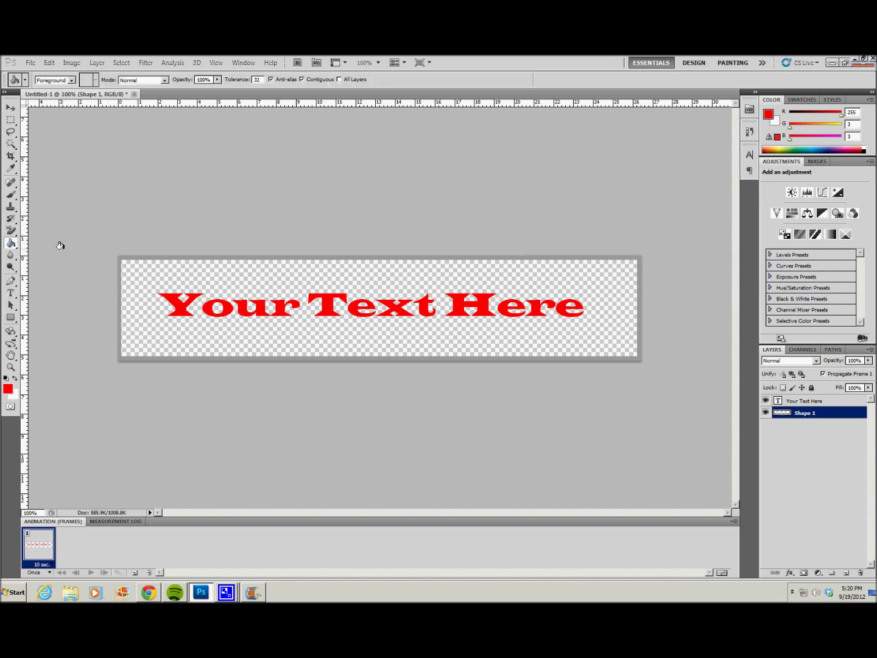
left_click(117, 255)
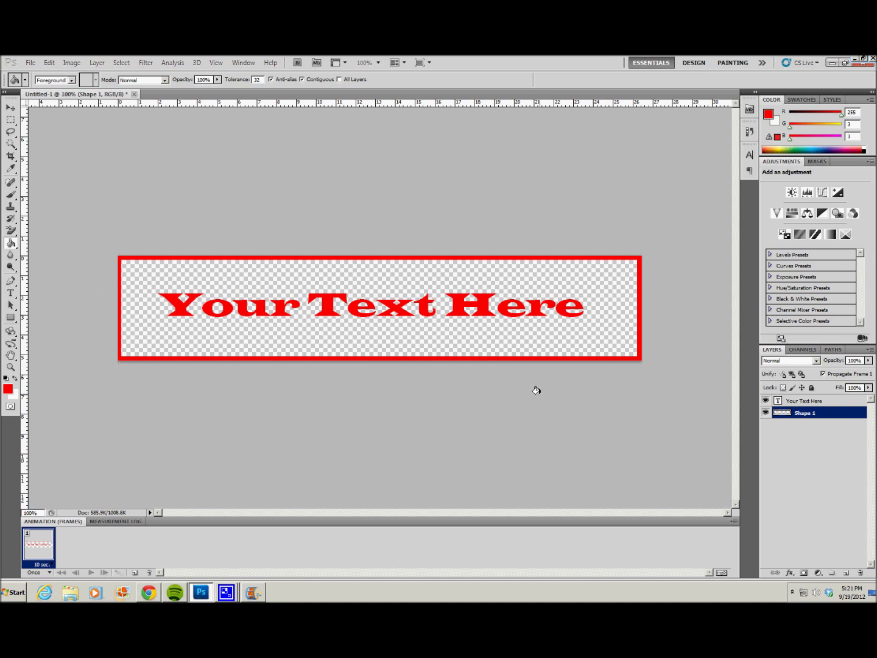
double_click(805, 413)
left_click(818, 413)
type("Red")
left_click(787, 471)
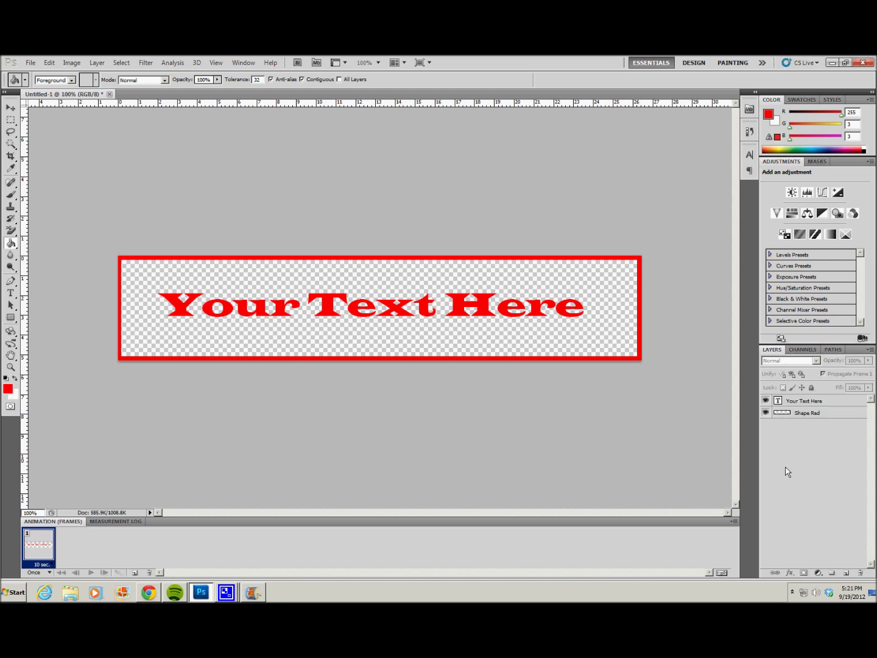
Duplicate the Your Text Here layer, naming the copy 'Your Text Here Blue'.
left_click(796, 405)
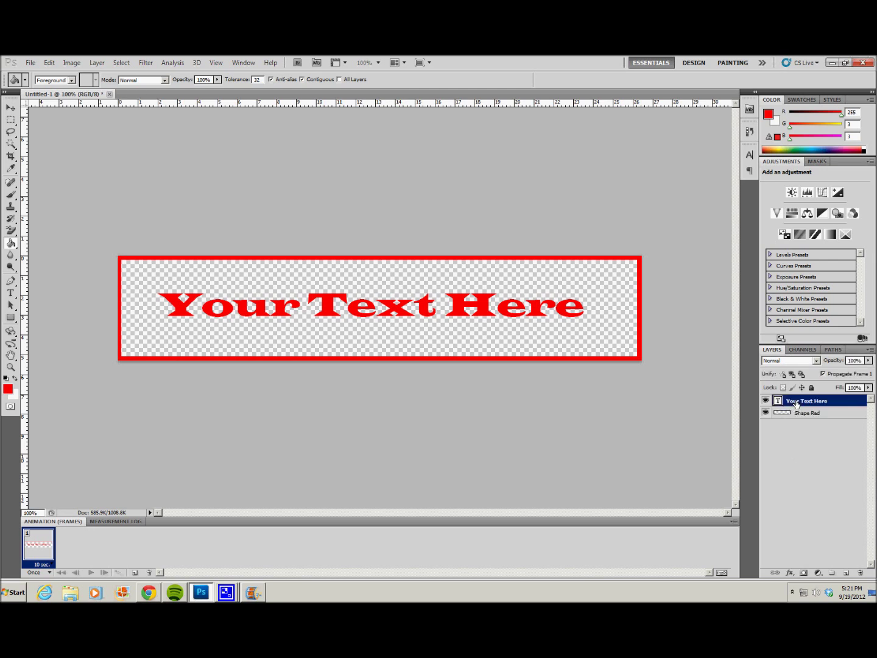
right_click(817, 403)
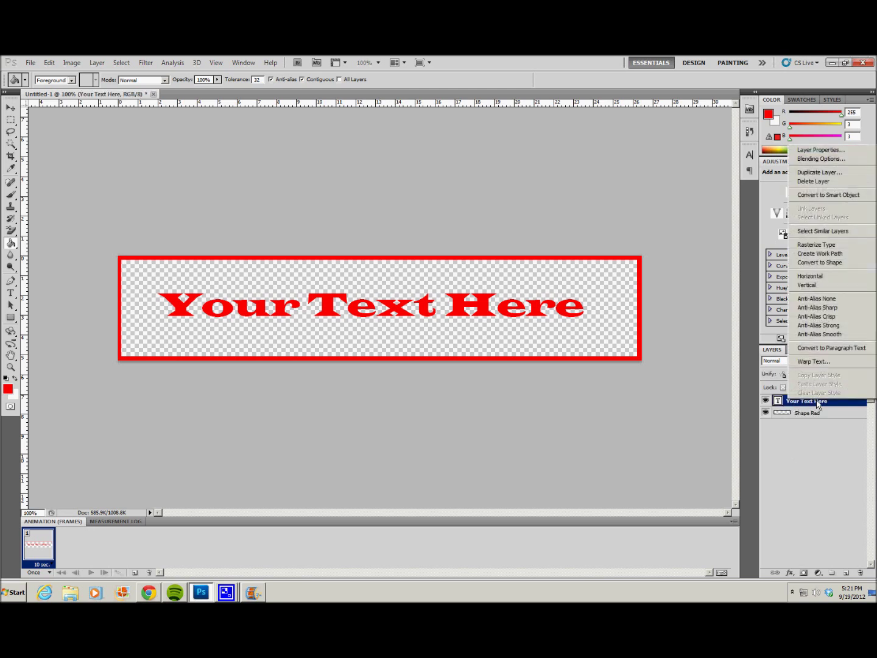
left_click(825, 173)
left_click(446, 234)
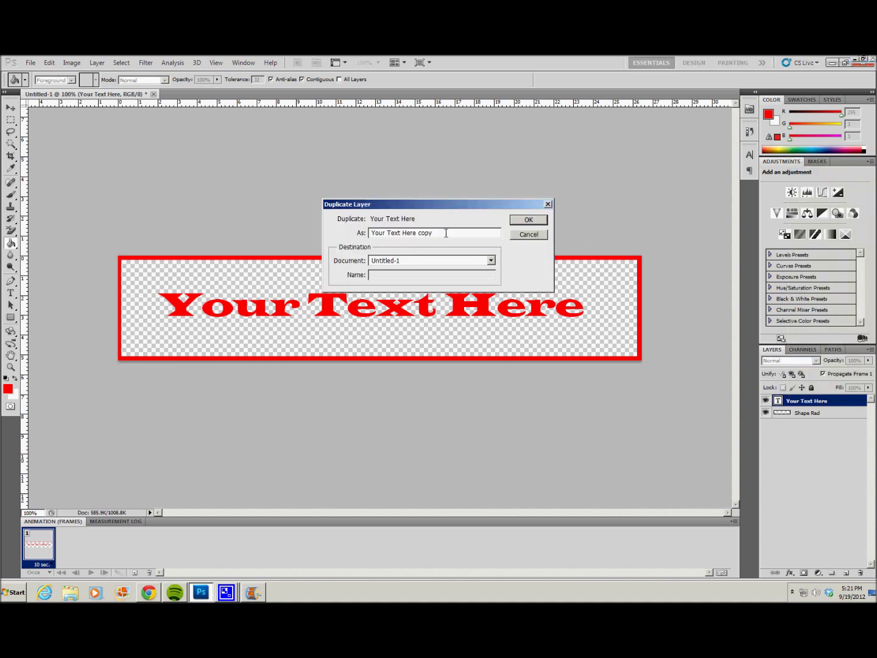
left_click_drag(445, 233, 426, 235)
type("Blue")
left_click(526, 218)
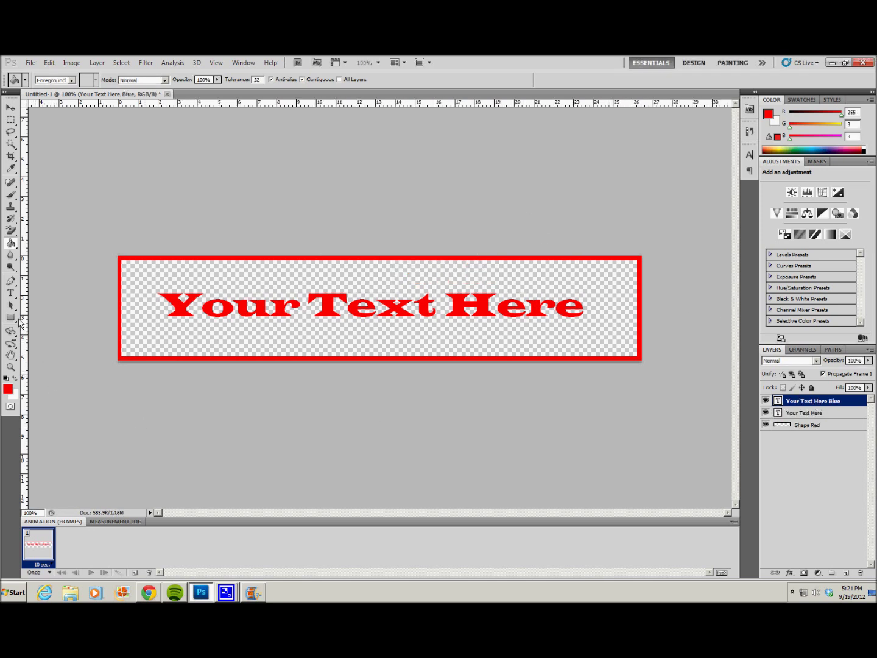
Recolour the text on the Your Text Here Blue layer to blue 0903ff and commit.
left_click(11, 293)
left_click_drag(582, 308, 158, 300)
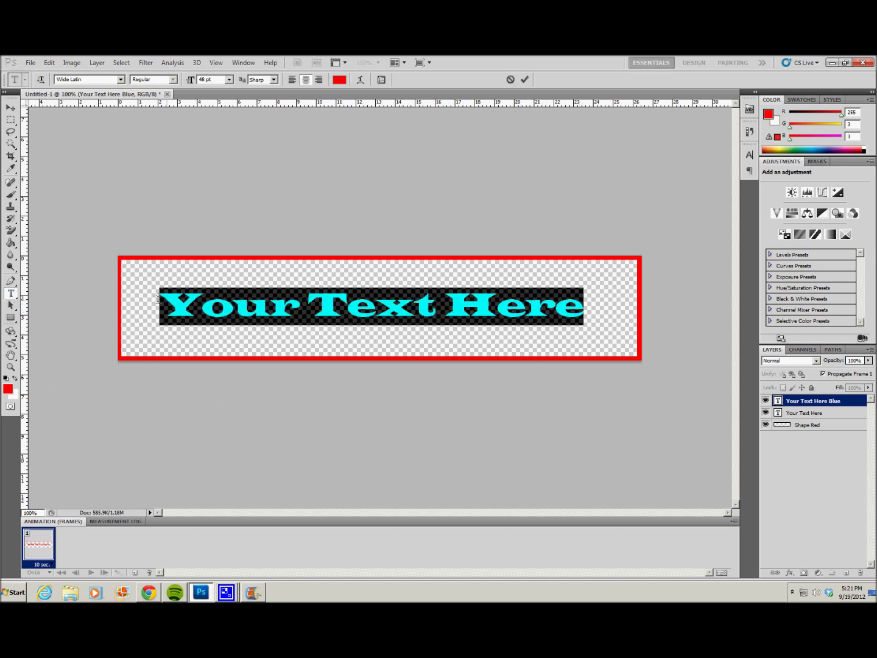
left_click(340, 80)
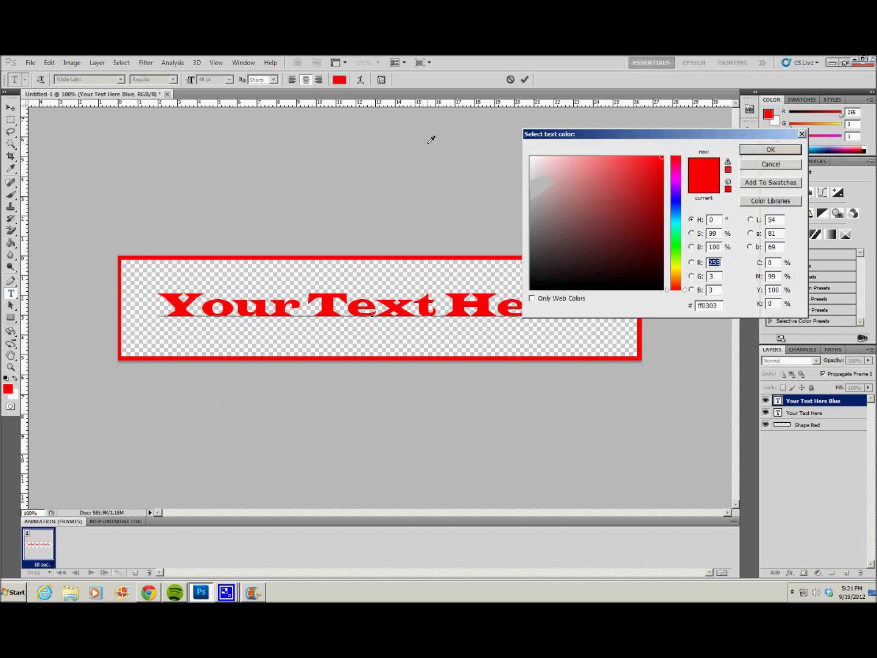
left_click_drag(675, 204, 672, 201)
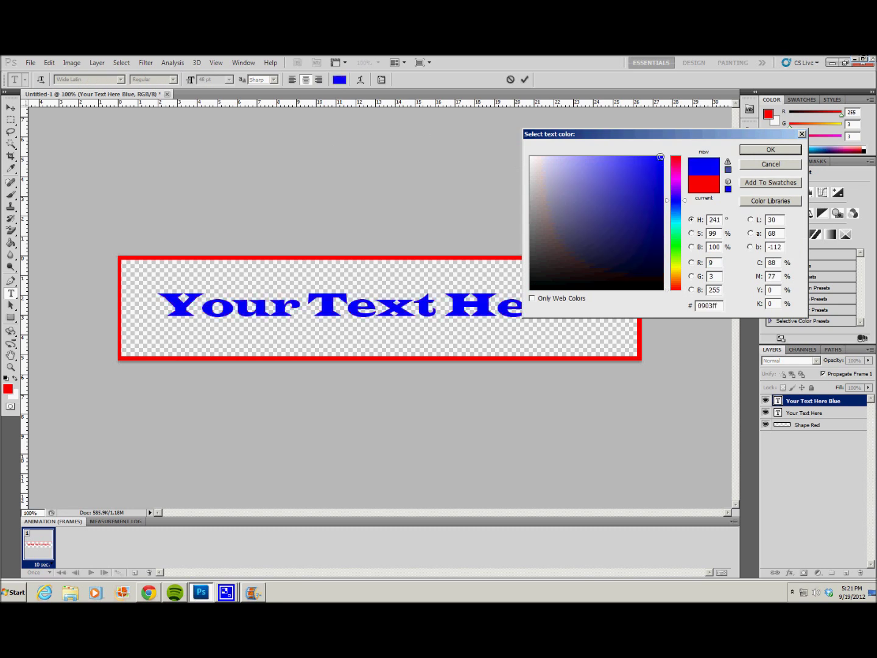
left_click(754, 152)
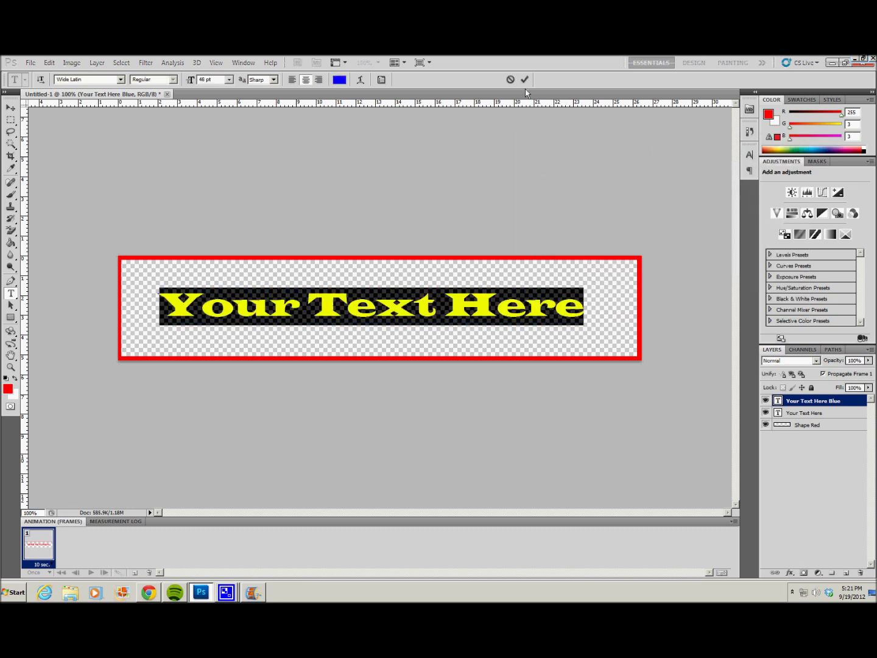
left_click(524, 79)
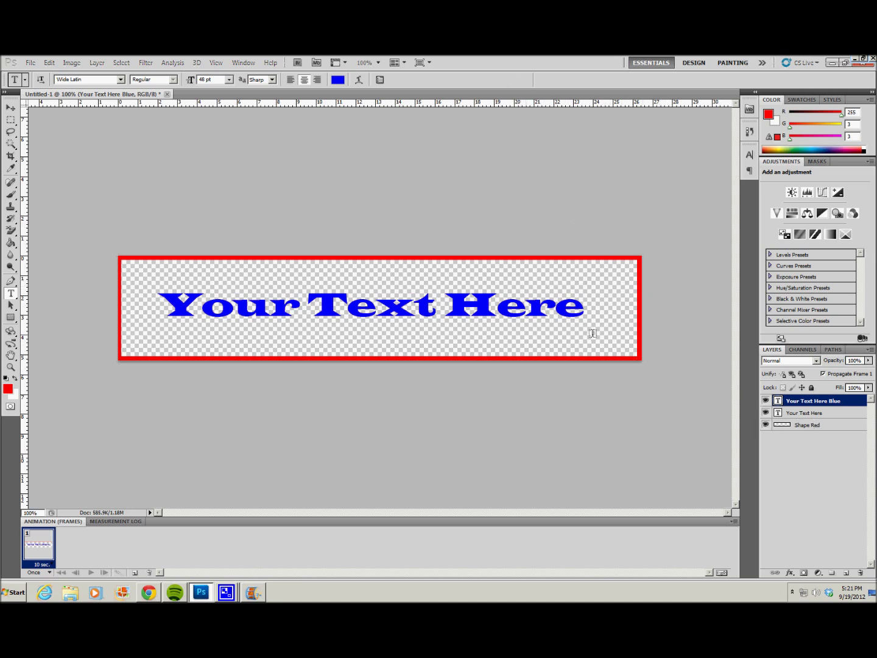
Duplicate the Shape Red layer as a new layer named 'Shape Blue'.
right_click(813, 428)
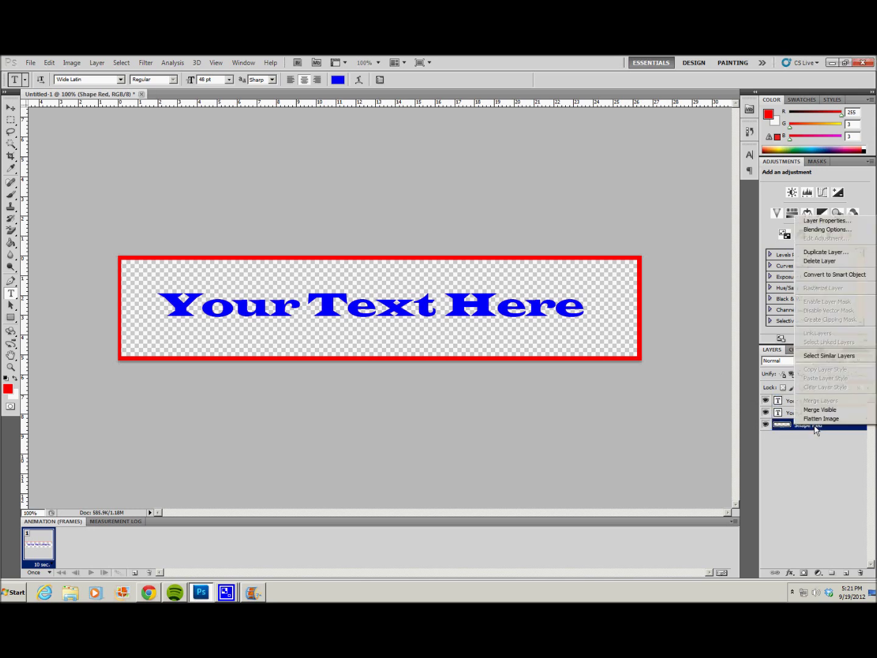
left_click(824, 258)
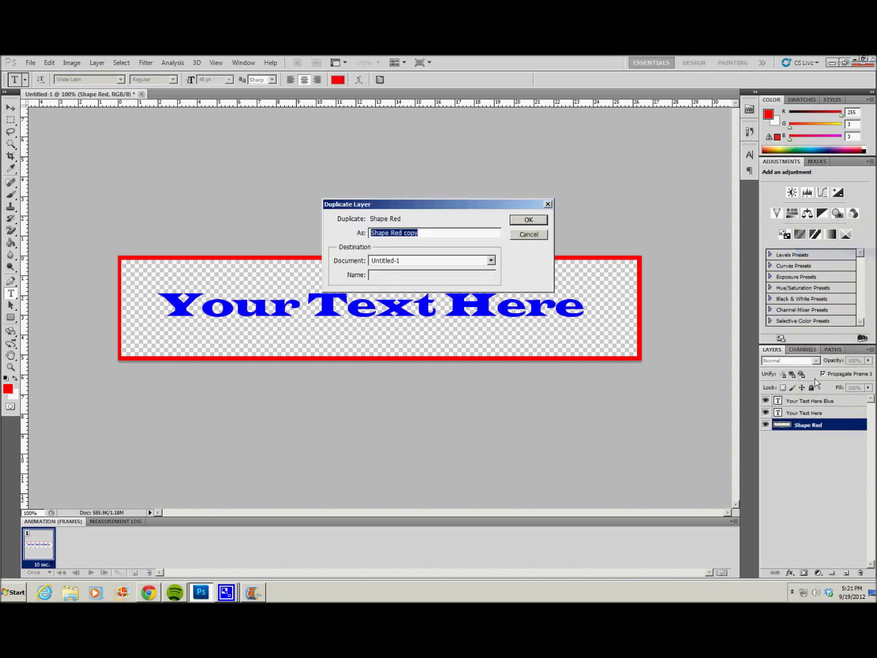
left_click(434, 233)
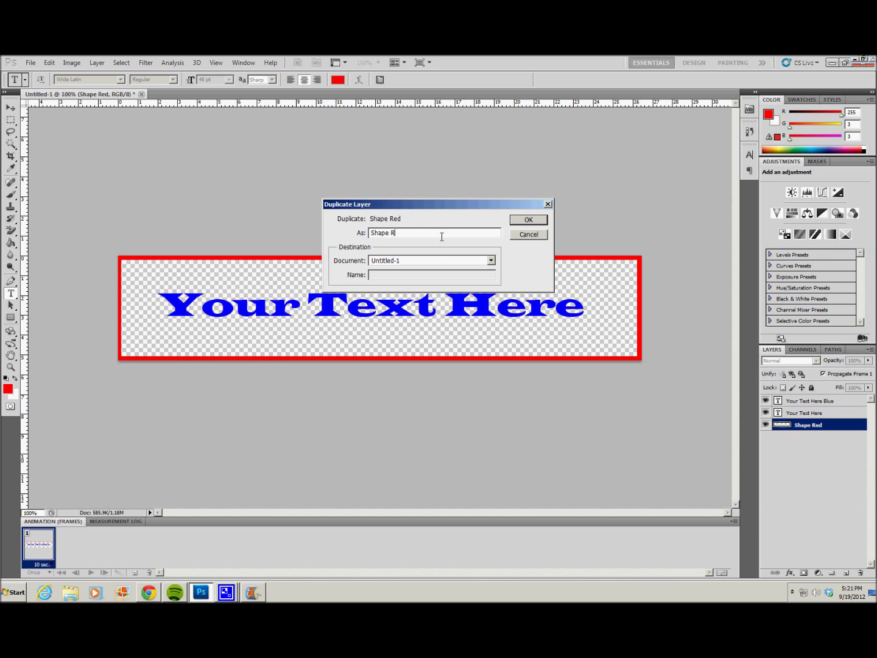
left_click(525, 220)
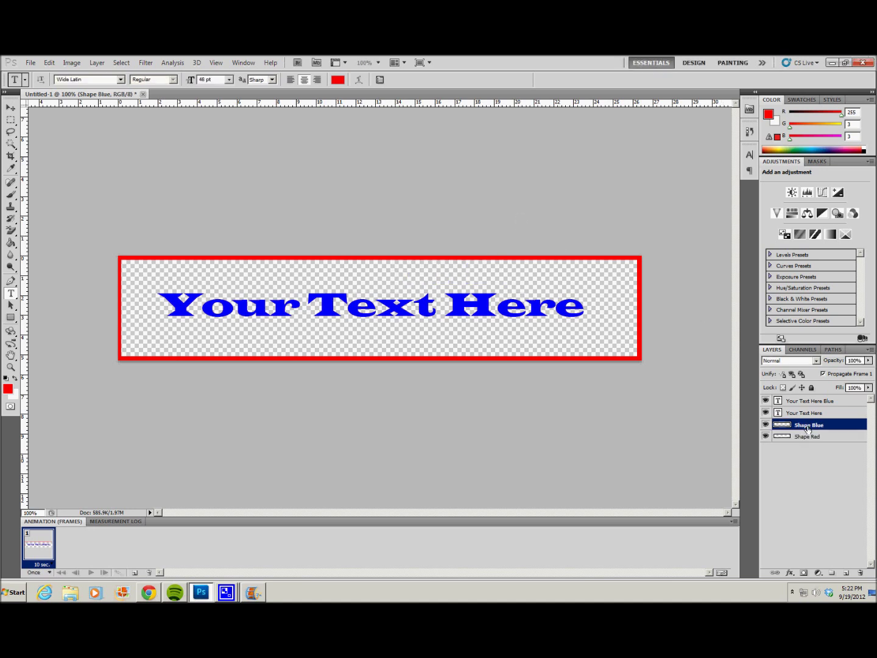
Sample the text's blue as foreground colour and Paint Bucket the Shape Blue border.
left_click(7, 390)
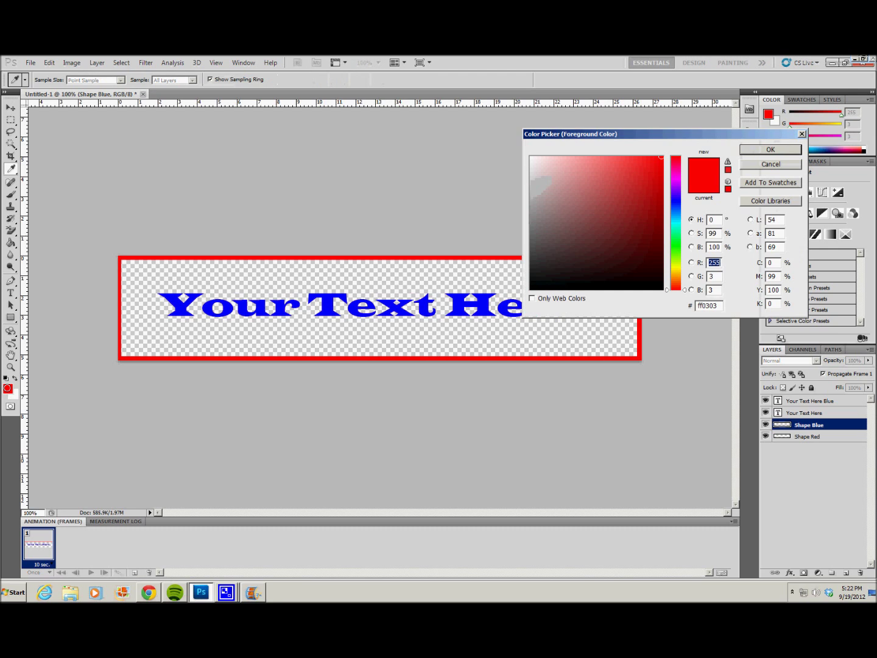
left_click(184, 301)
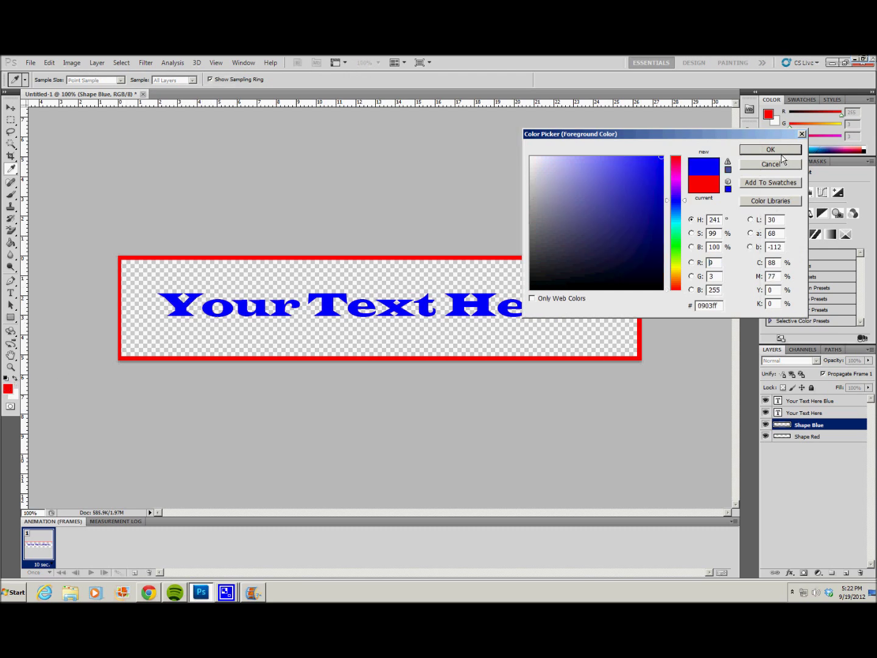
left_click(755, 162)
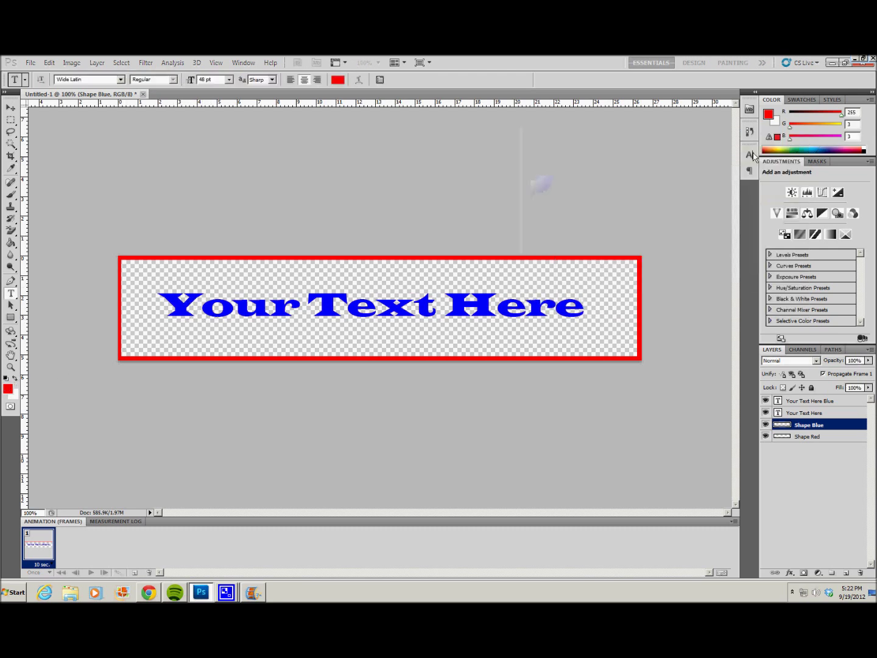
left_click(11, 242)
left_click(120, 257)
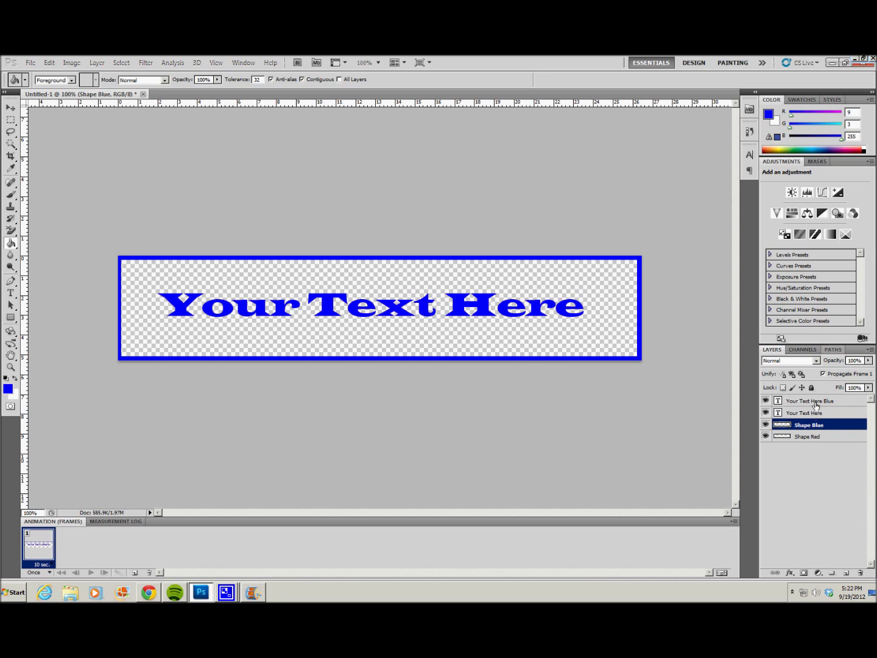
Hide the Your Text Here Blue layer and add a second animation frame.
left_click(765, 400)
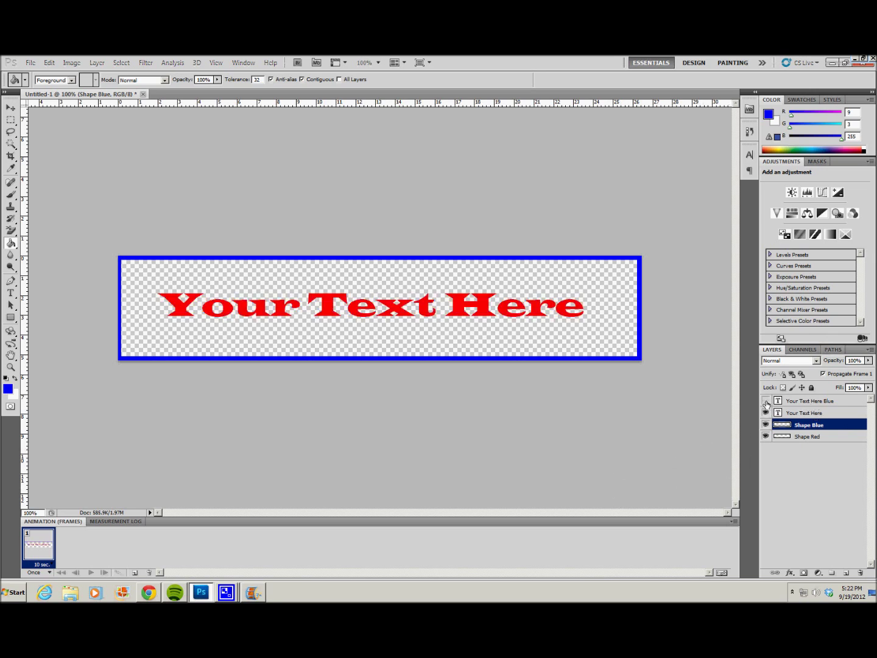
left_click(765, 425)
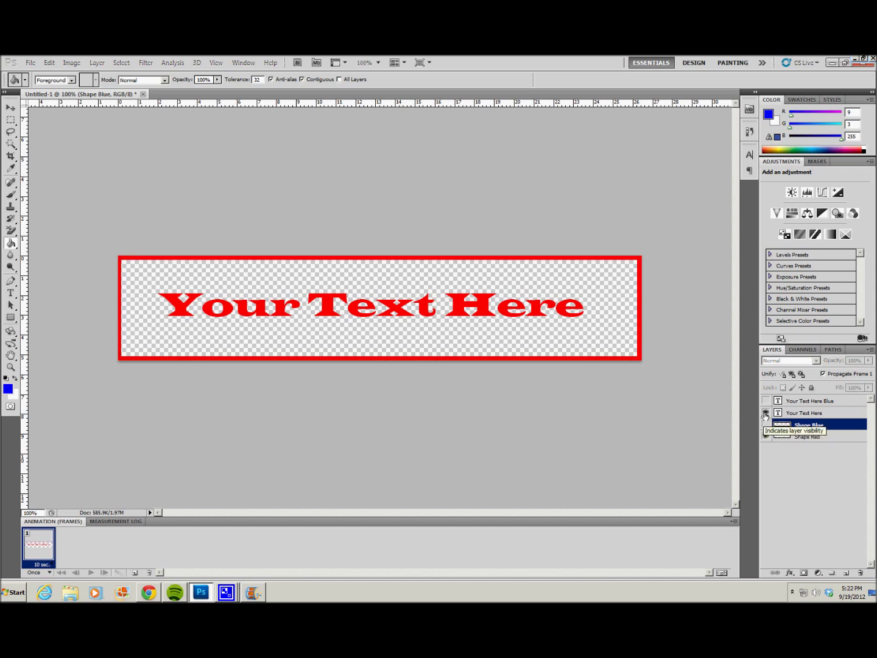
left_click(765, 424)
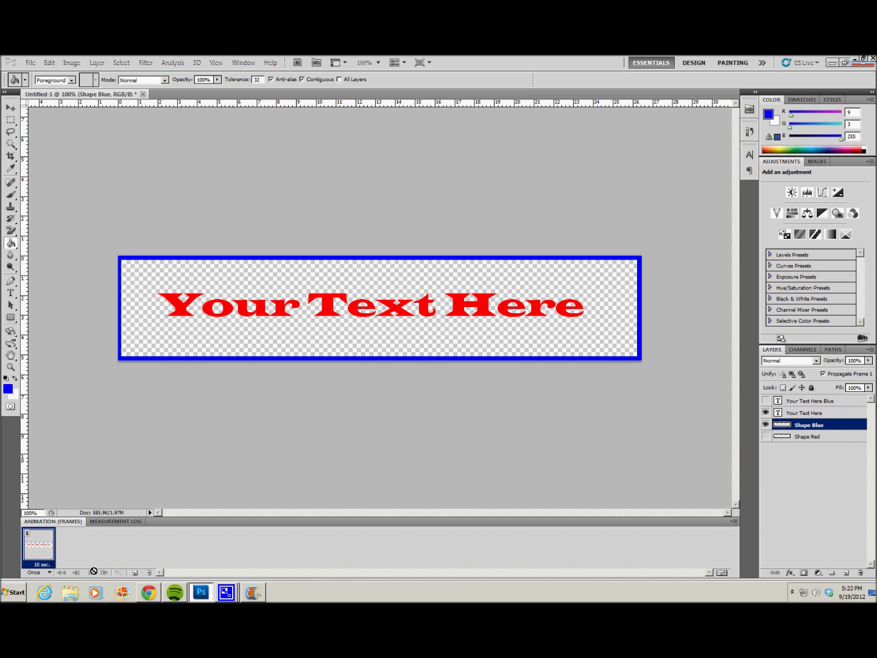
left_click(133, 572)
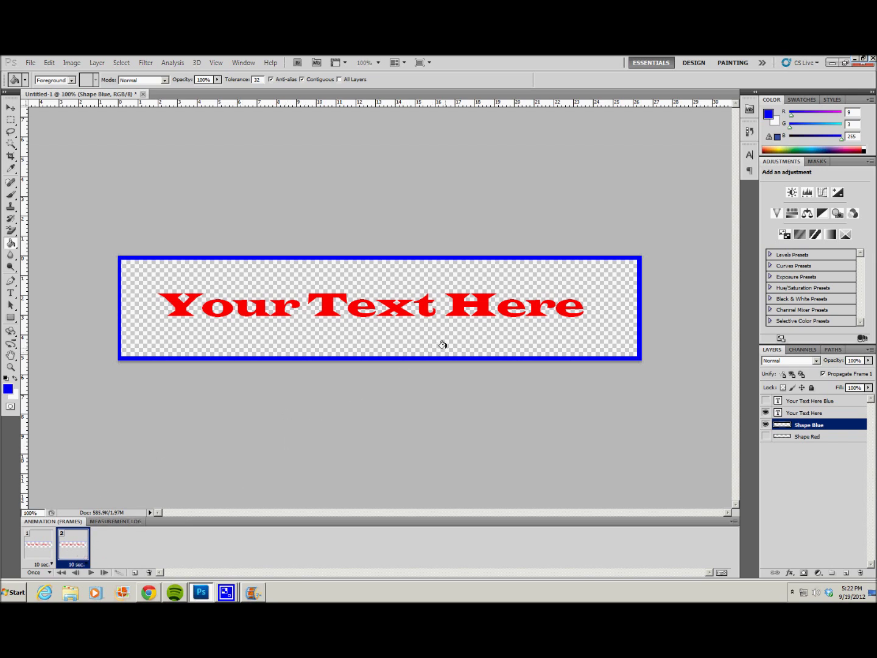
In frame 2, show Shape Red and Your Text Here Blue; hide Shape Blue and Your Text Here.
left_click(765, 436)
left_click(765, 424)
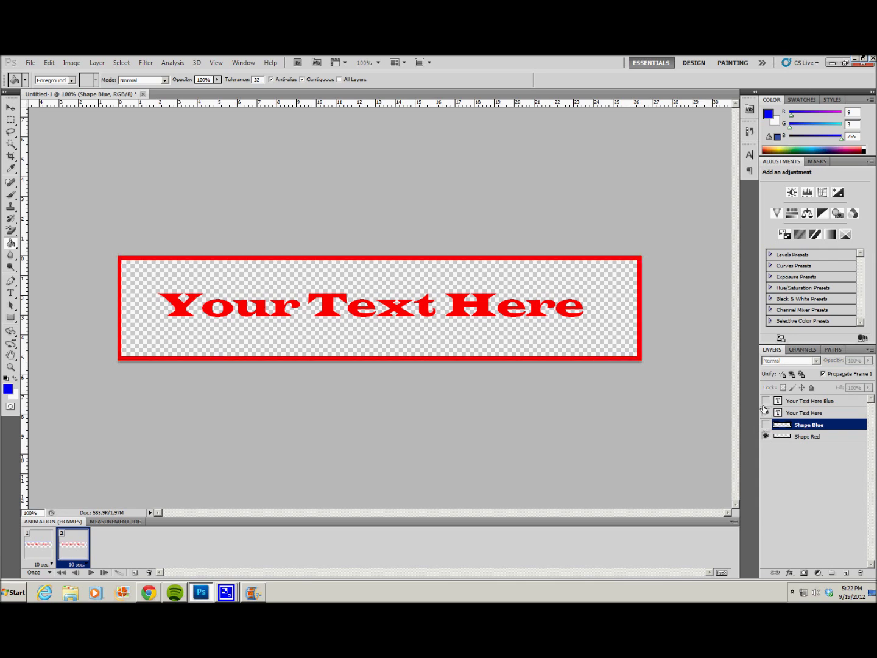
left_click(765, 413)
left_click(766, 400)
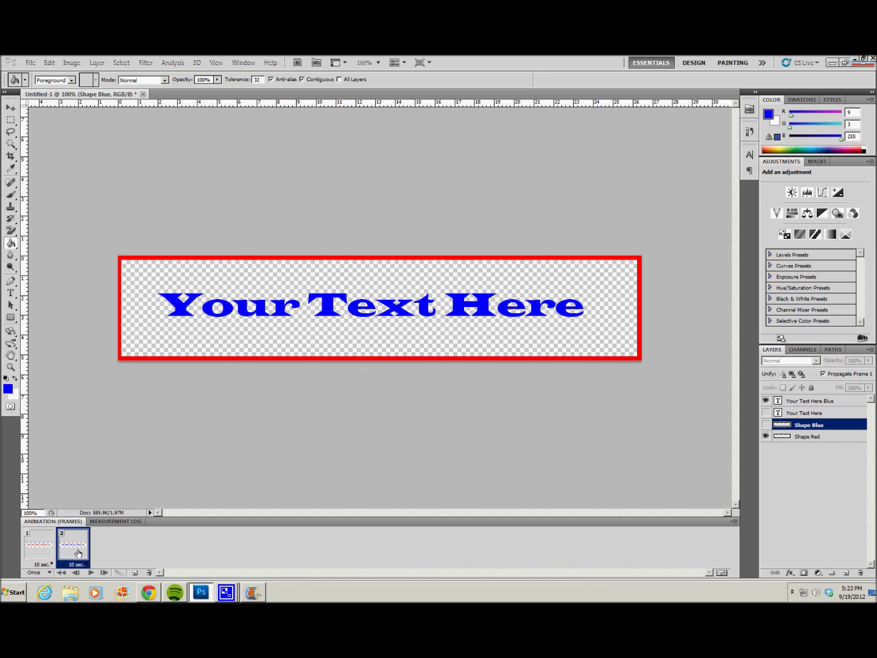
Set the delay of both animation frames to 0.2 seconds.
left_click(36, 555, "shift")
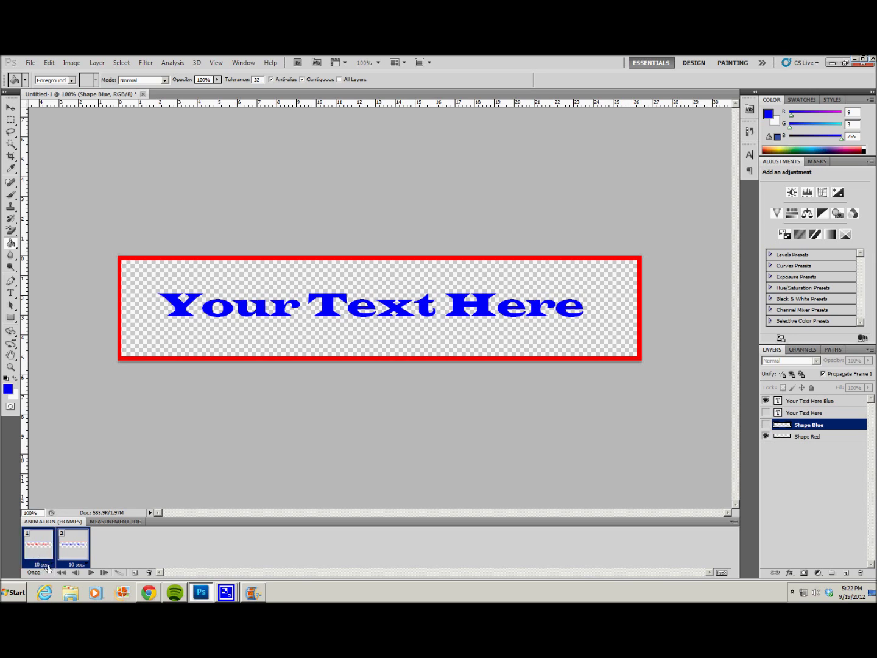
left_click(47, 566)
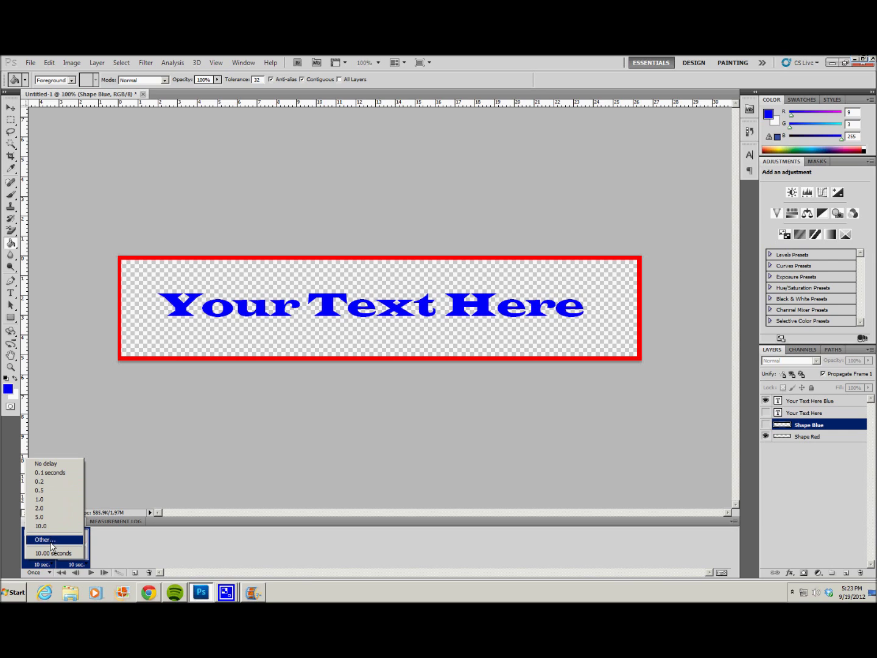
left_click(49, 482)
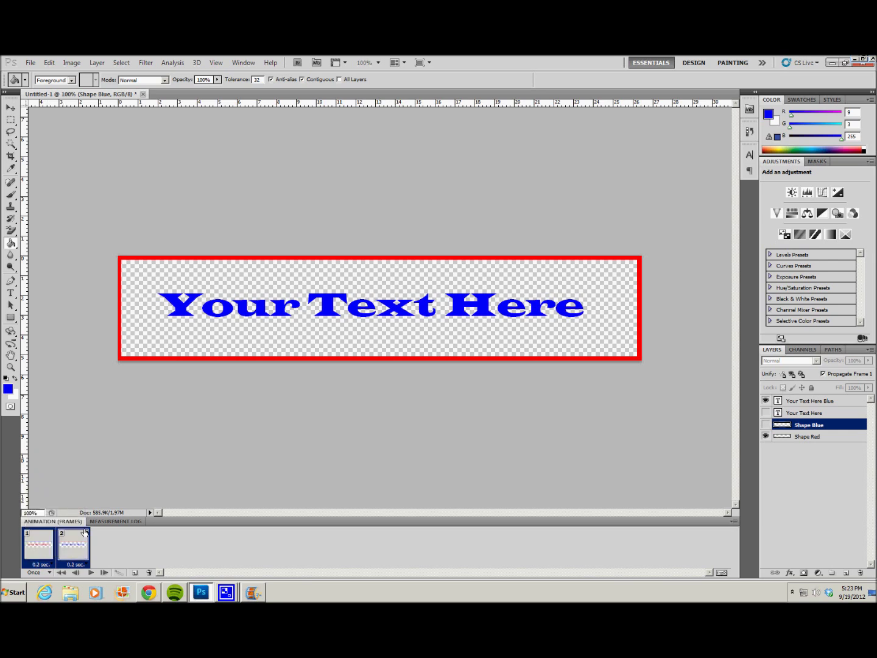
Duplicate the frame pair seven times to reach 16 frames and preview the animation.
left_click(135, 573)
left_click(135, 573)
left_click(135, 573)
left_click(134, 573)
left_click(135, 573)
left_click(134, 573)
left_click(134, 573)
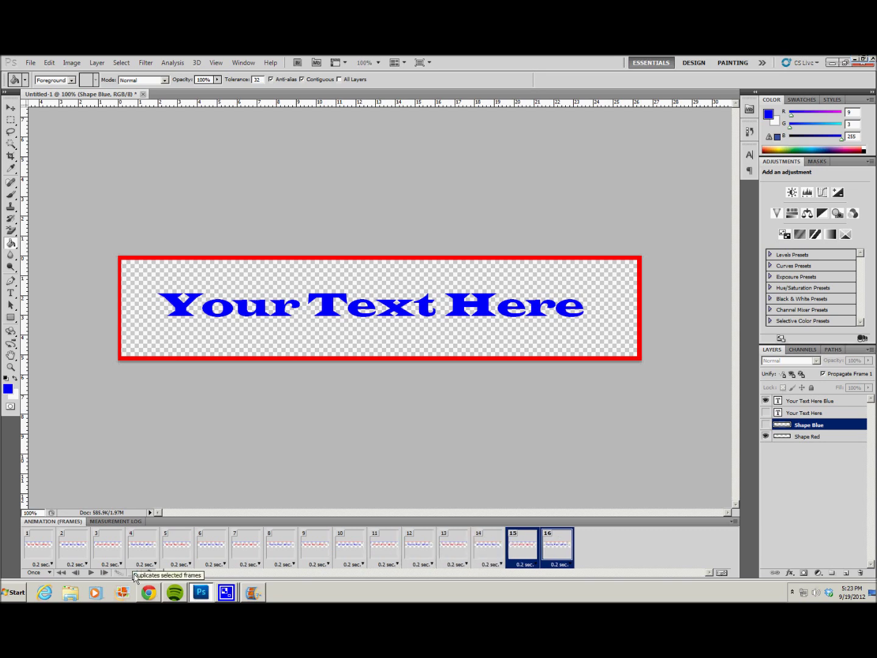
left_click(90, 574)
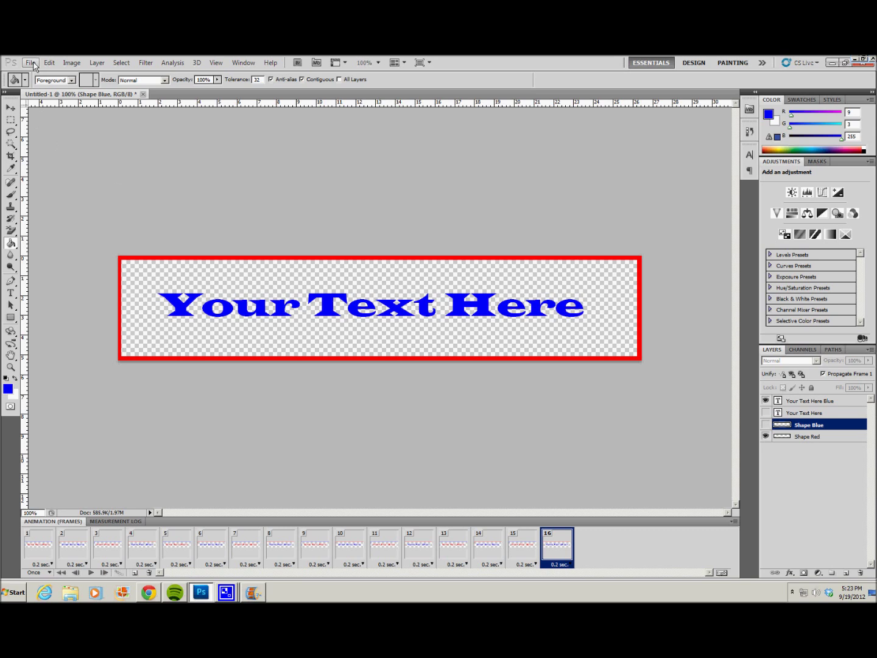
left_click(32, 63)
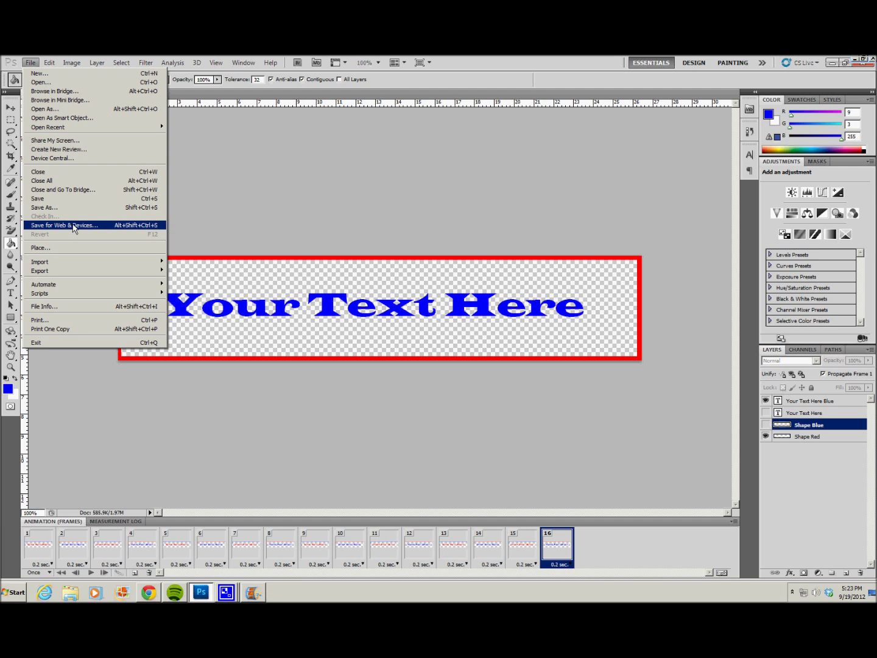
Open Save for Web & Devices with GIF as the output format.
left_click(73, 225)
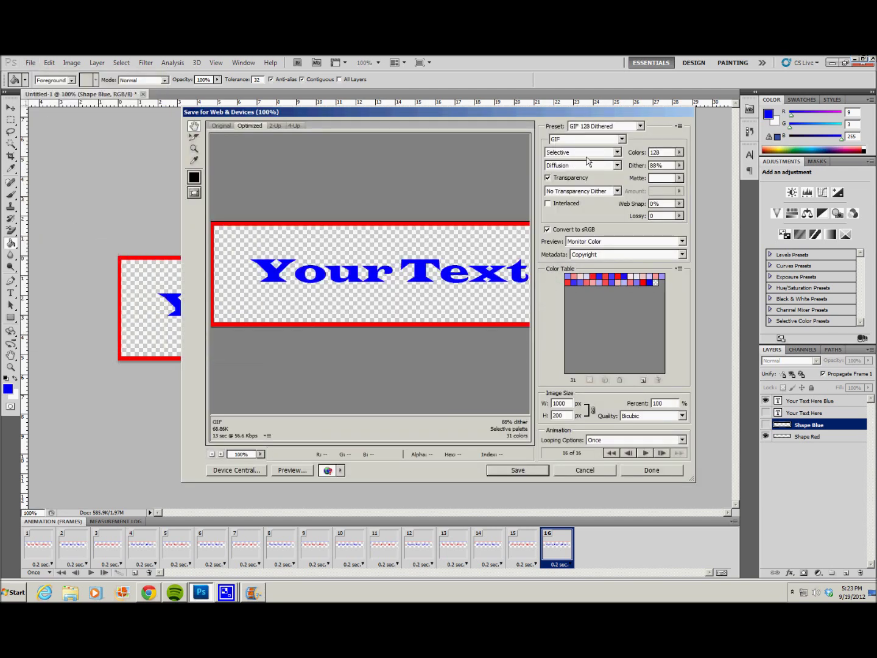
left_click(621, 139)
left_click(623, 140)
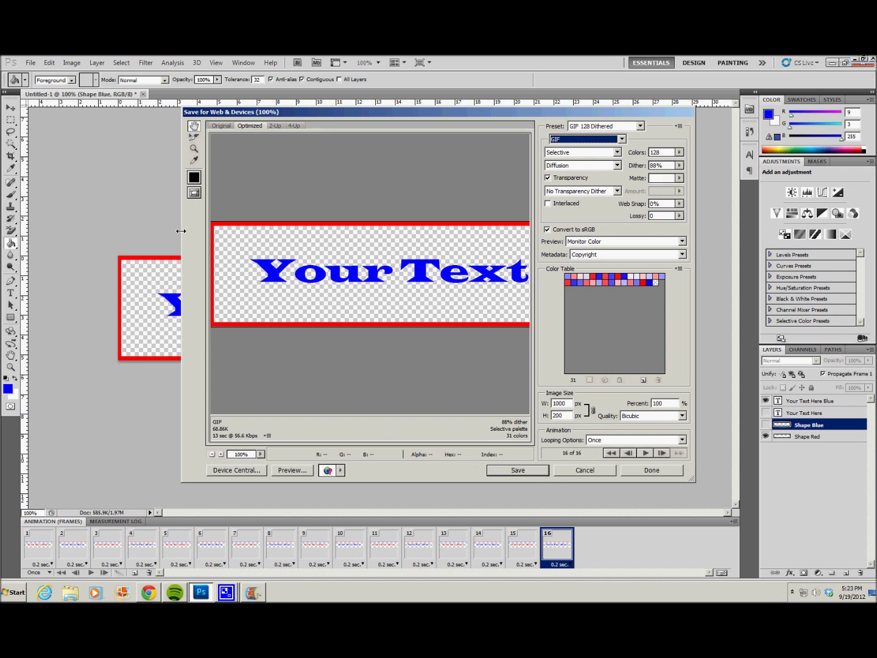
left_click_drag(181, 231, 97, 232)
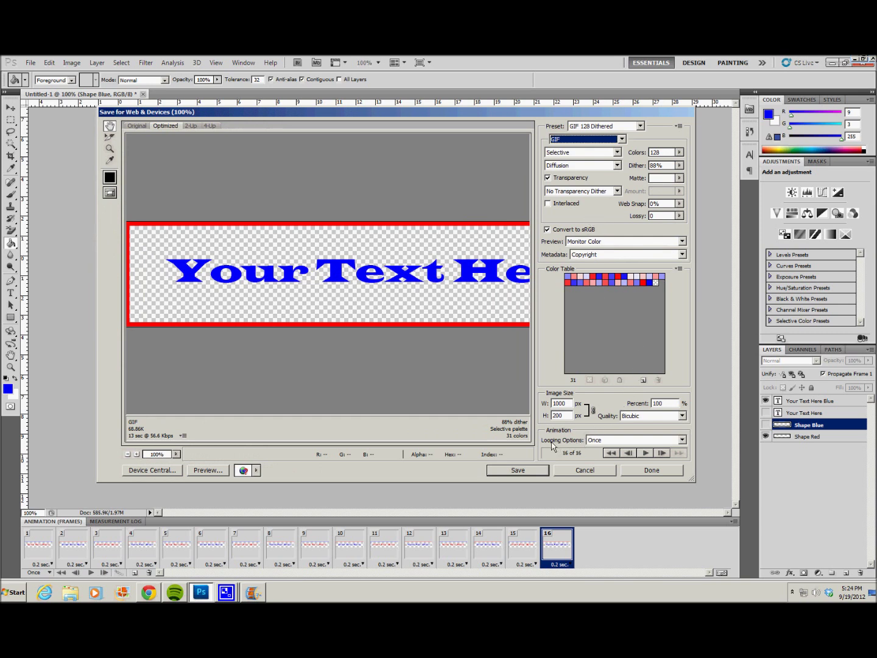
Set Looping Options to Forever and preview the looping animation.
left_click(643, 453)
left_click(682, 440)
left_click(615, 460)
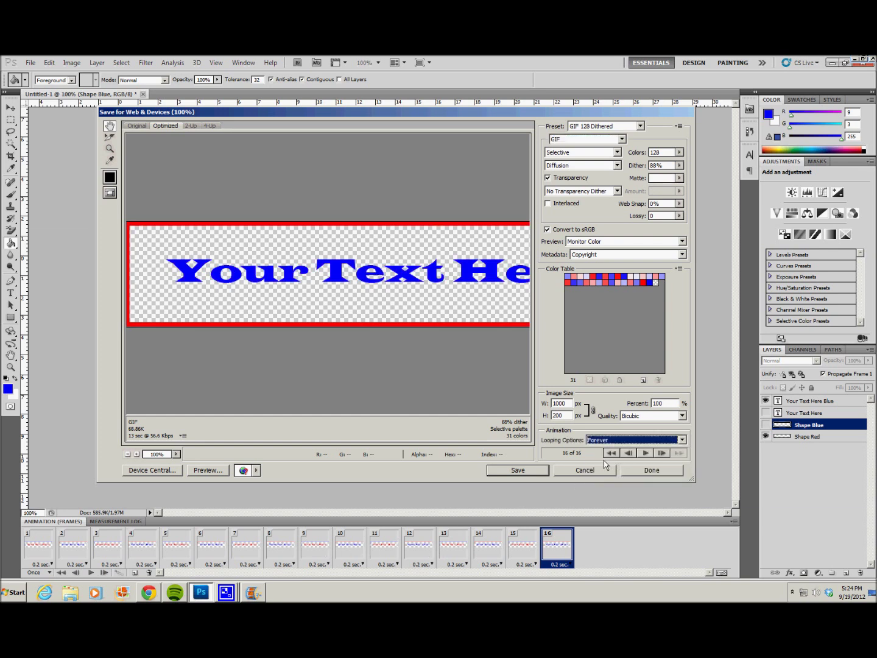
left_click(644, 453)
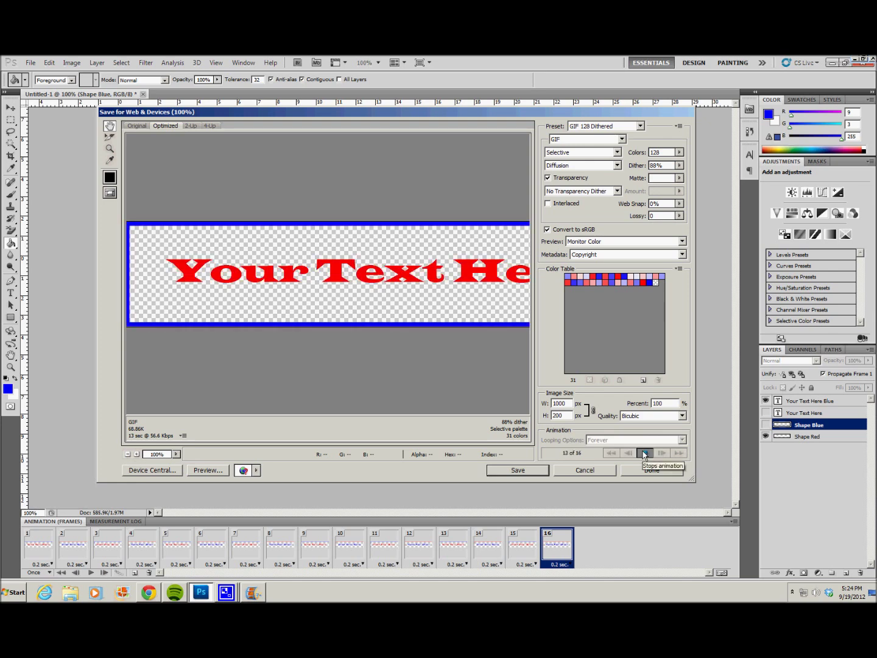
left_click(207, 471)
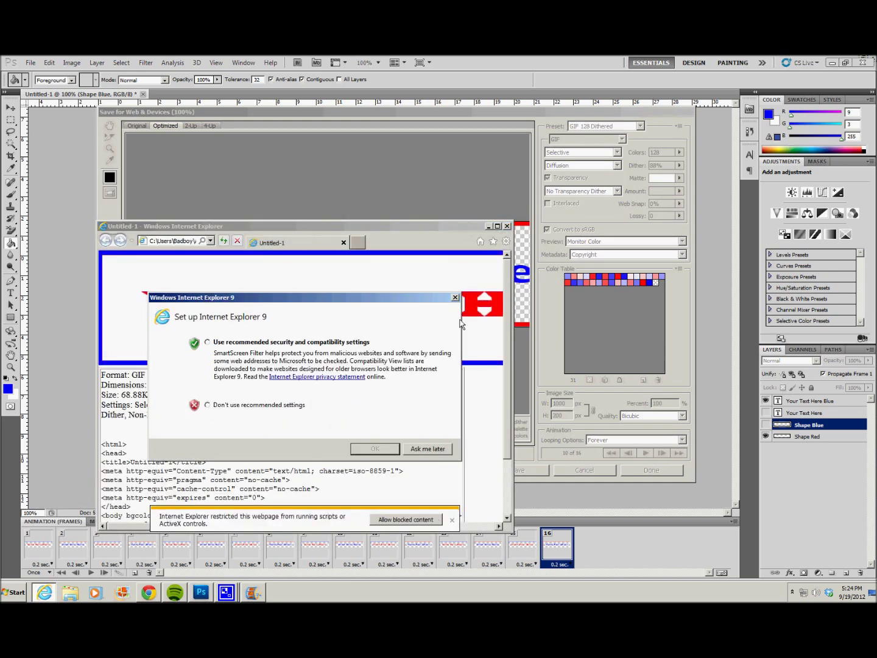
left_click(427, 448)
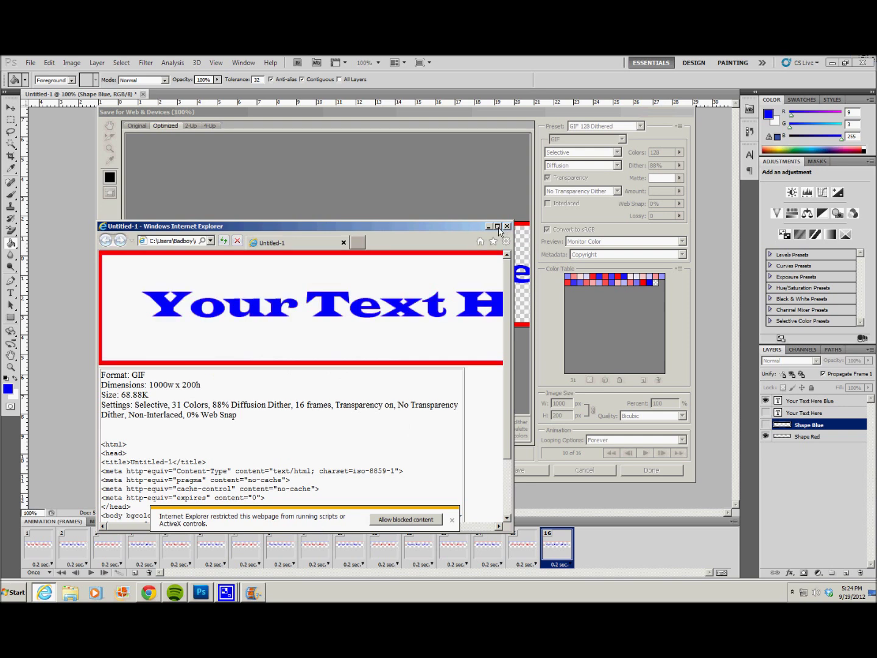
left_click(497, 225)
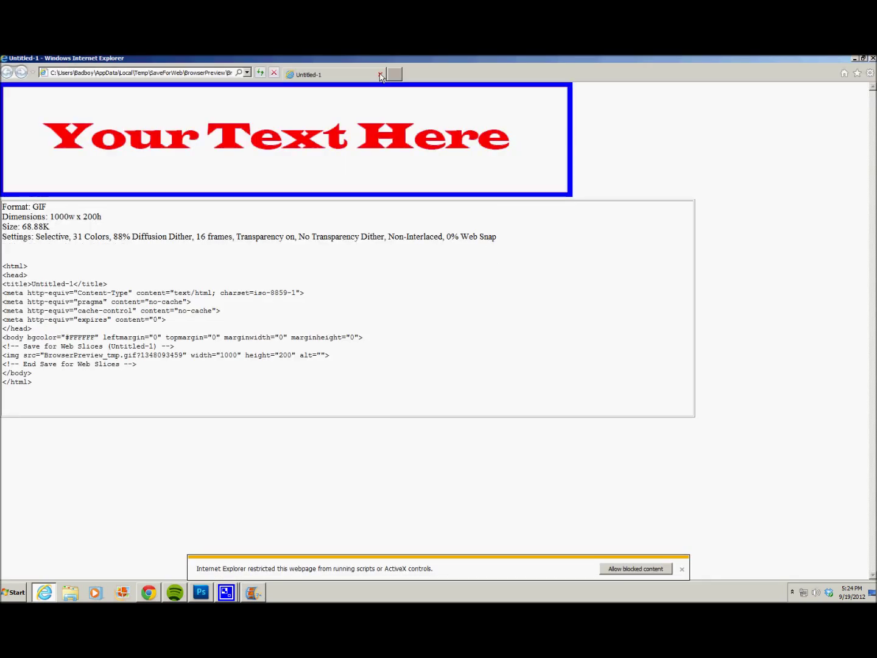
left_click(873, 58)
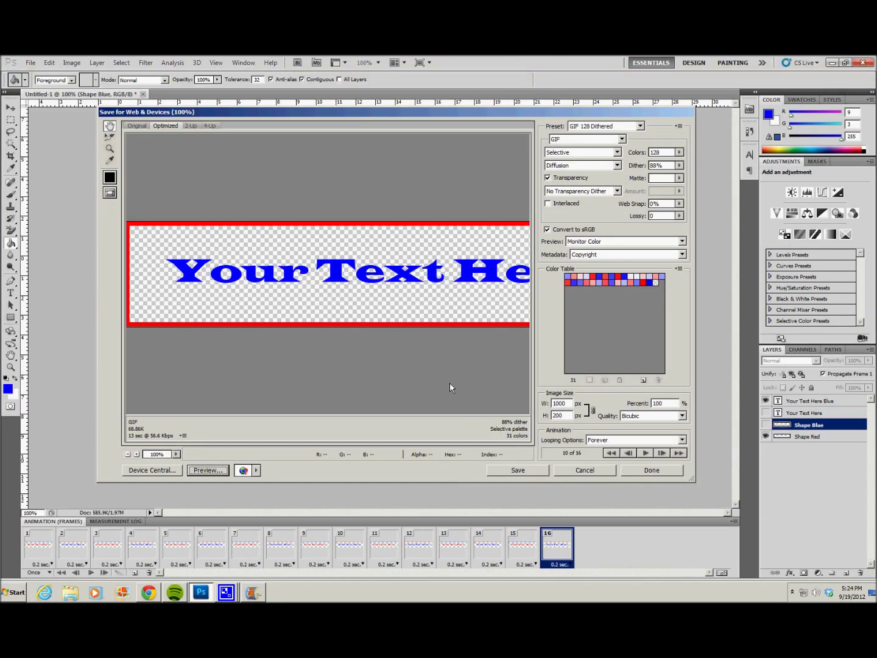
left_click(518, 472)
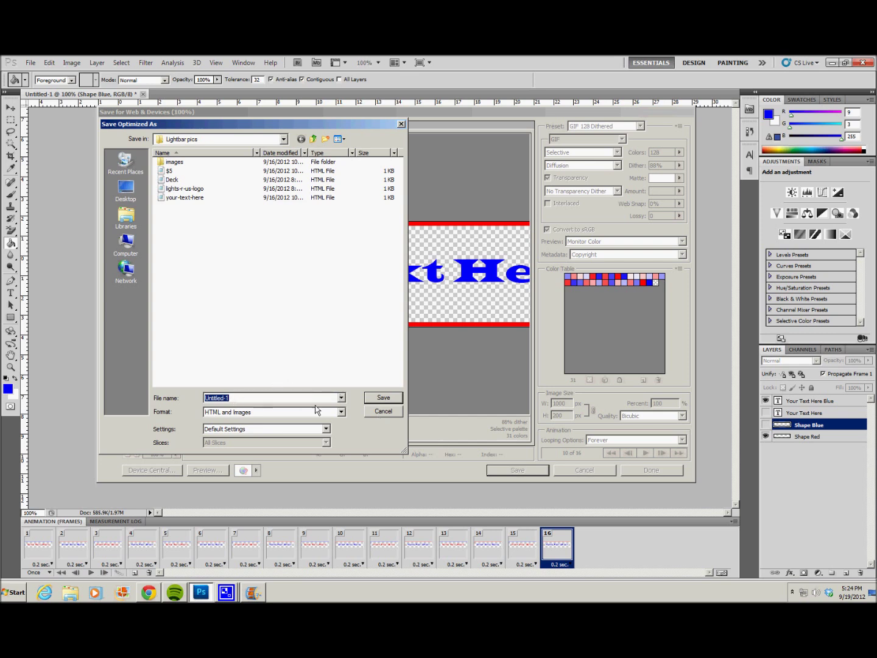
Save the banner as HTML and Images named 'test' on the Desktop.
left_click(341, 412)
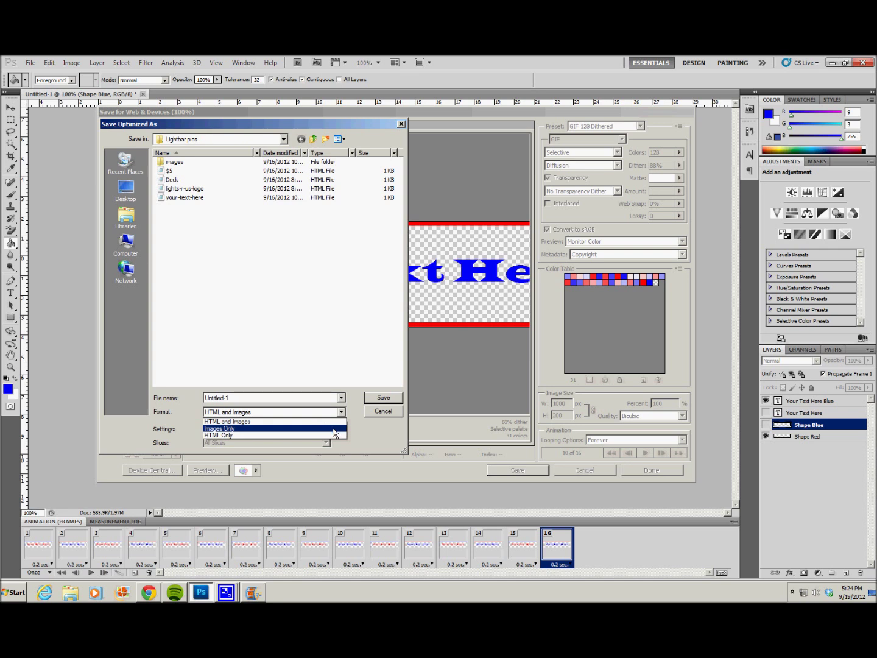
left_click(247, 426)
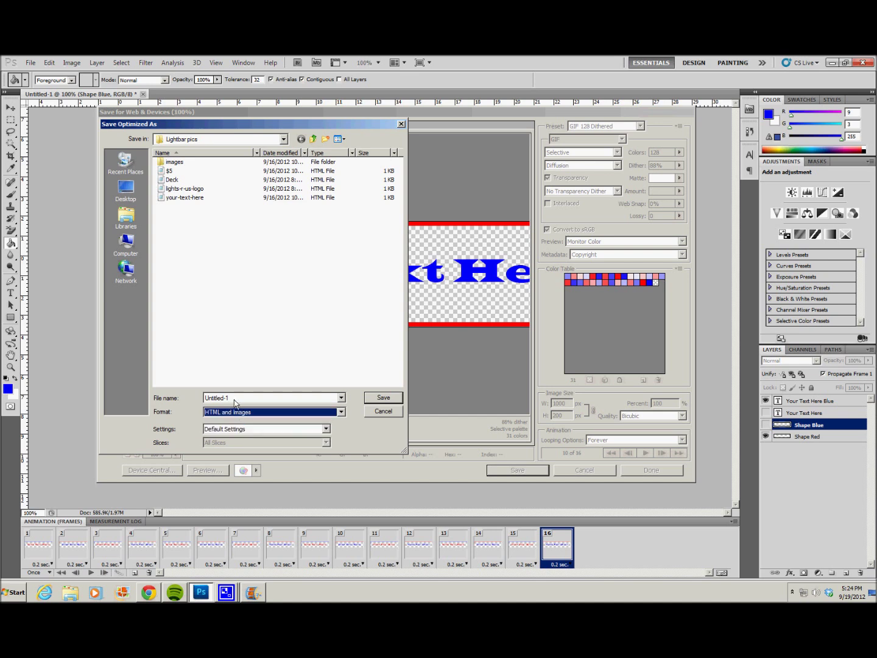
left_click(235, 402)
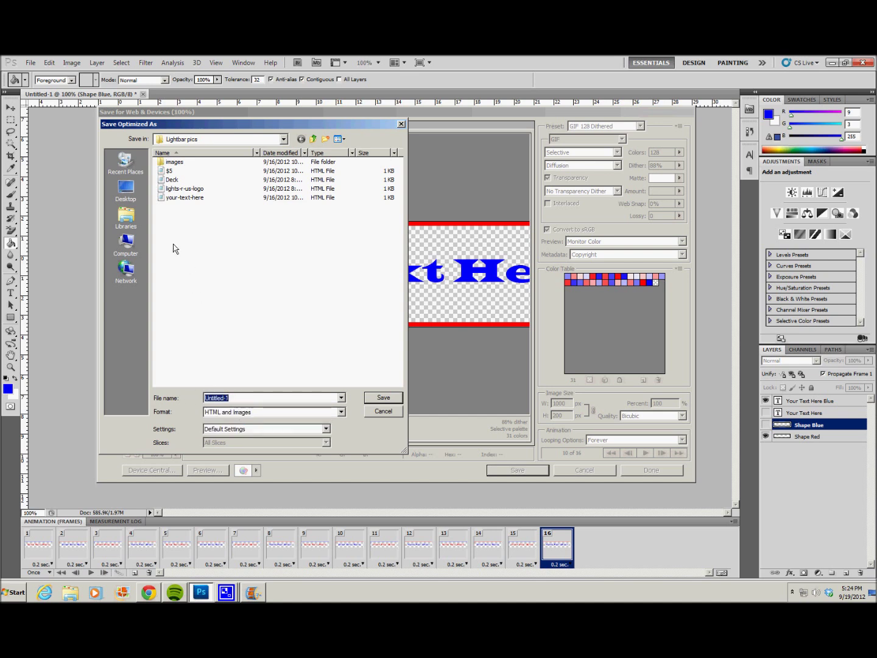
left_click(136, 192)
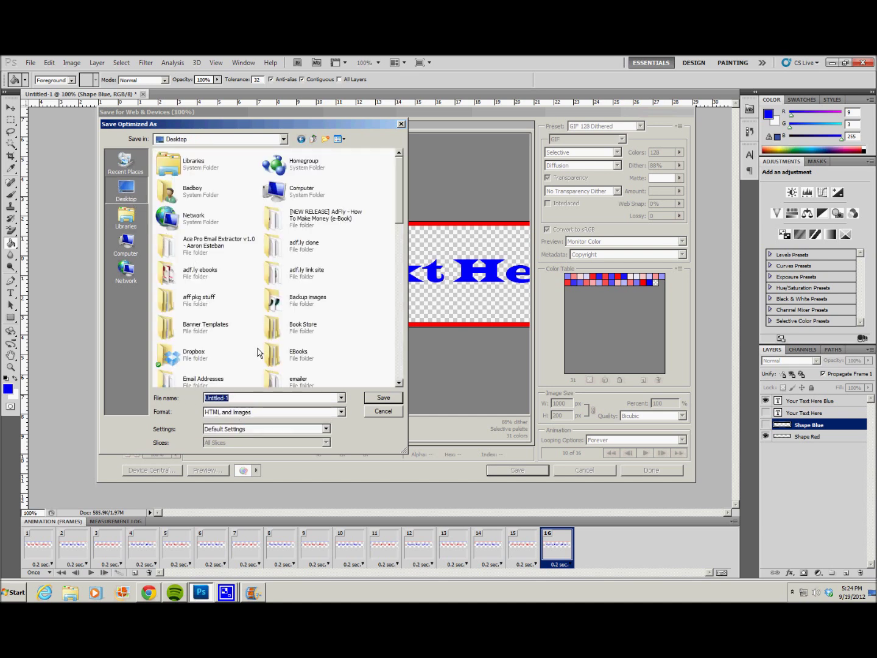
type("test")
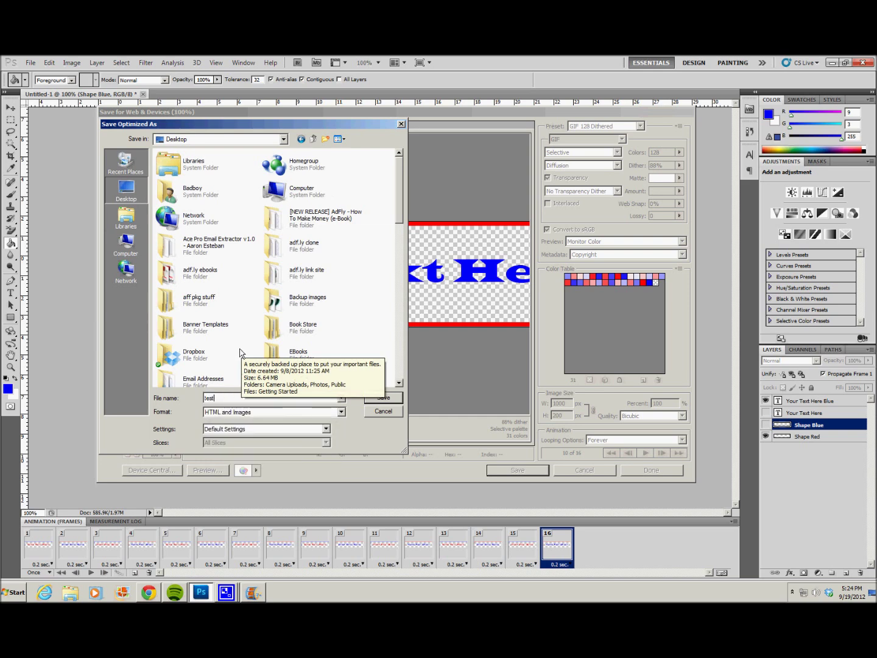
left_click(383, 397)
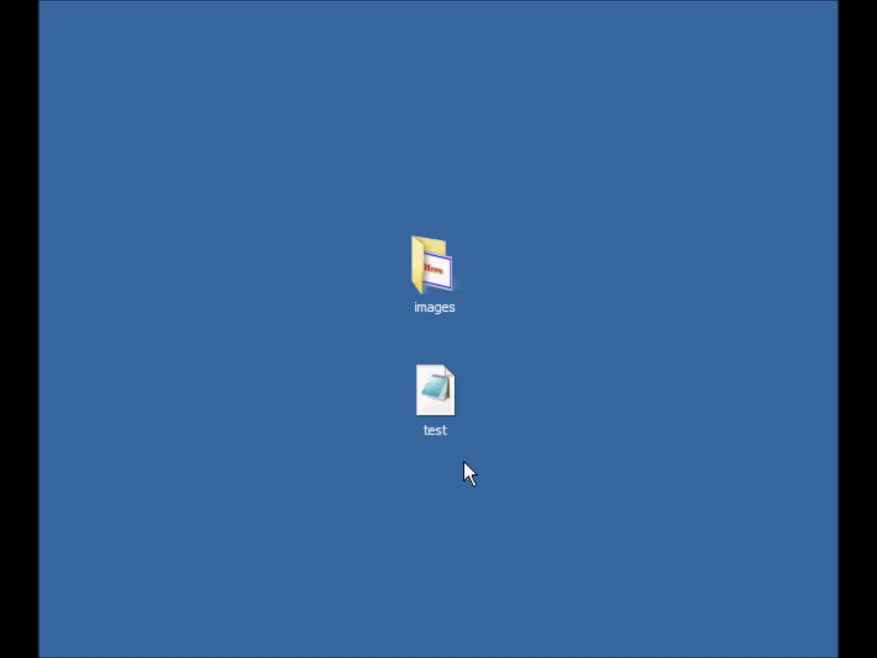
double_click(421, 268)
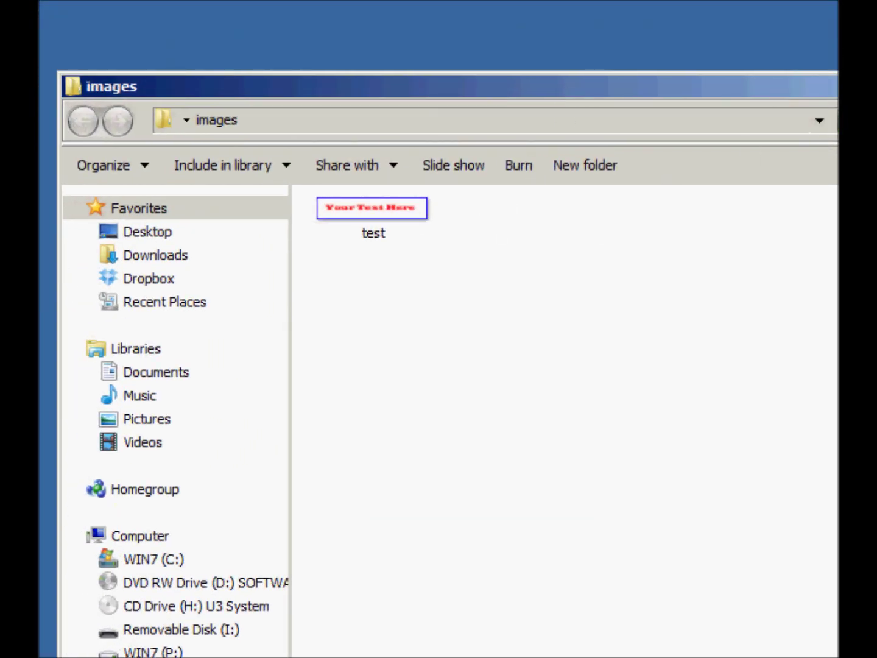
key("alt+F4")
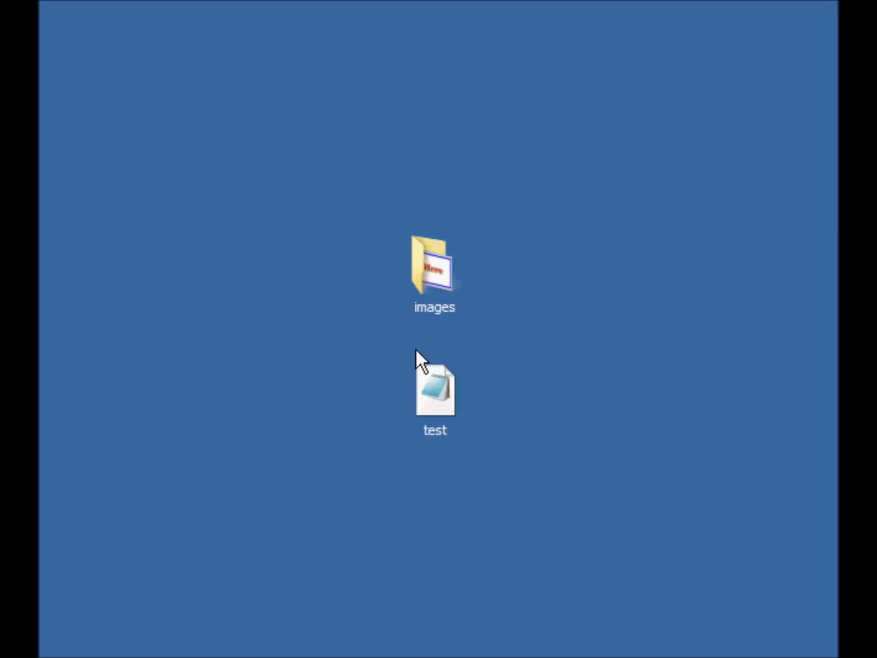
left_click_drag(378, 338, 492, 464)
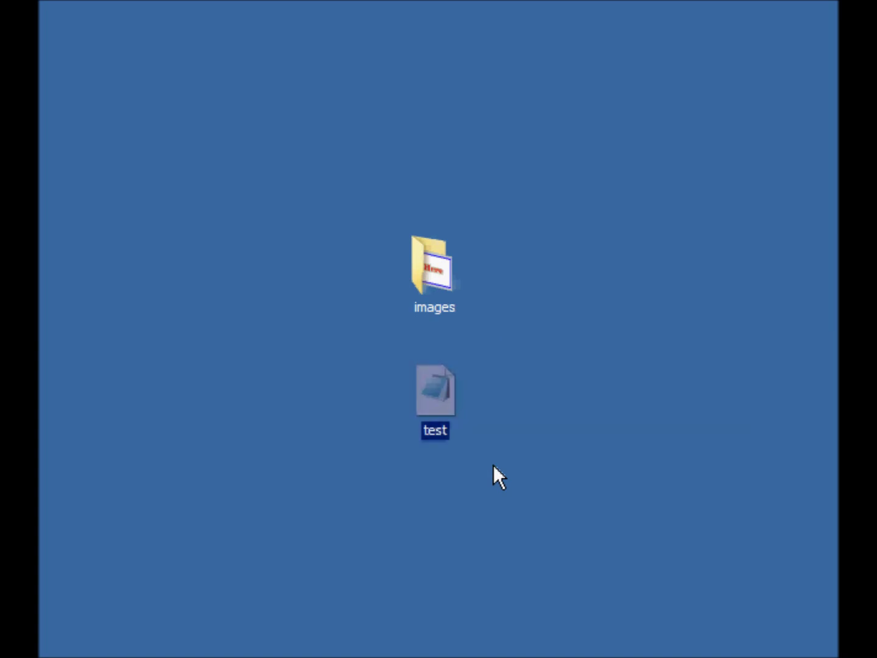
left_click(556, 366)
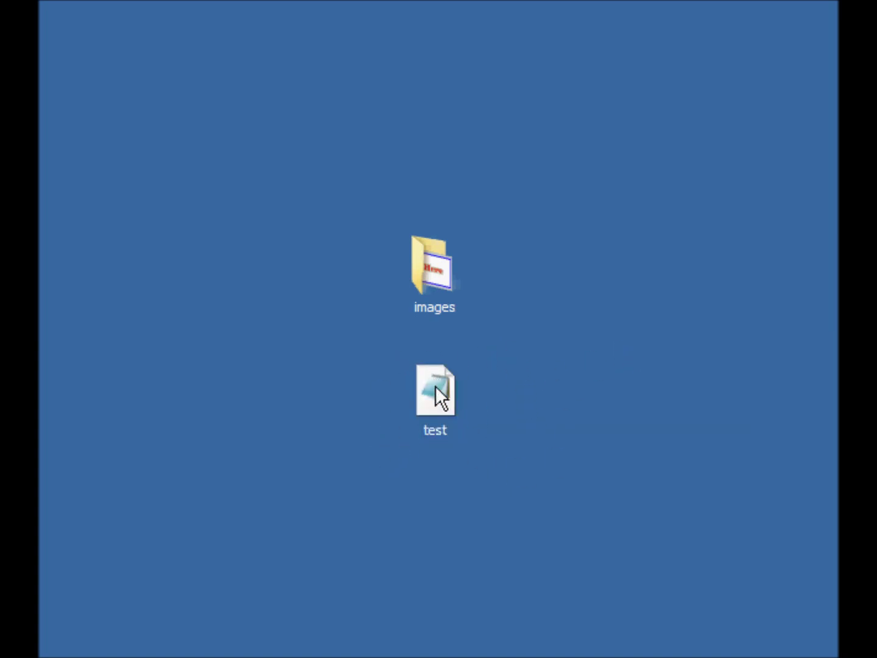
mouse_move(425, 266)
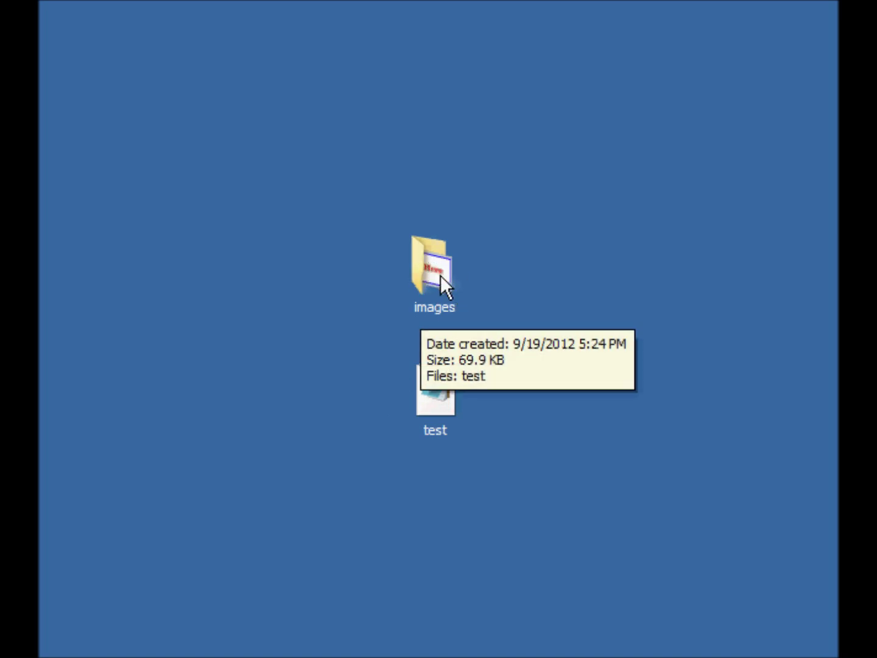
left_click_drag(380, 401, 446, 453)
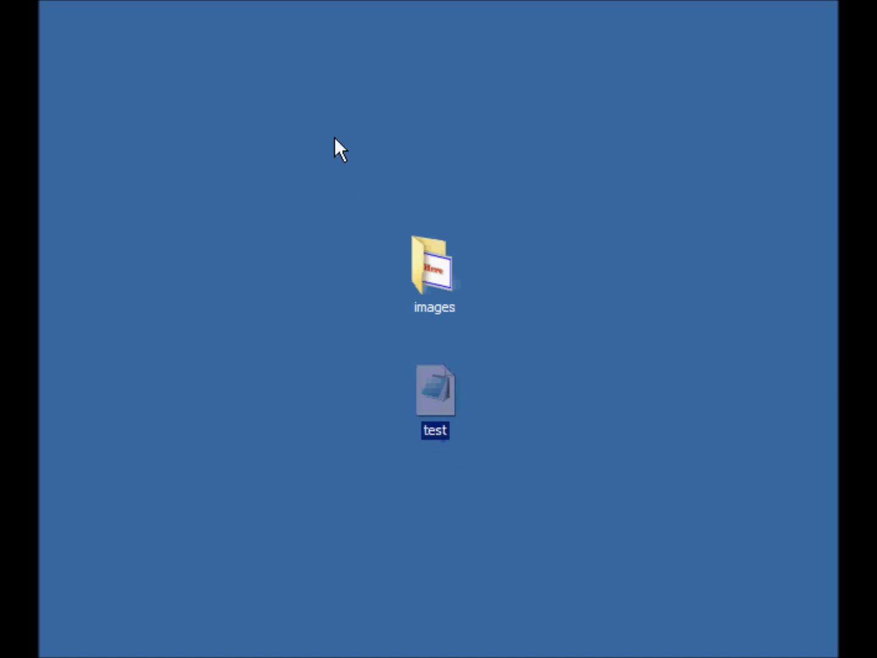
left_click_drag(335, 137, 566, 504)
left_click(563, 266)
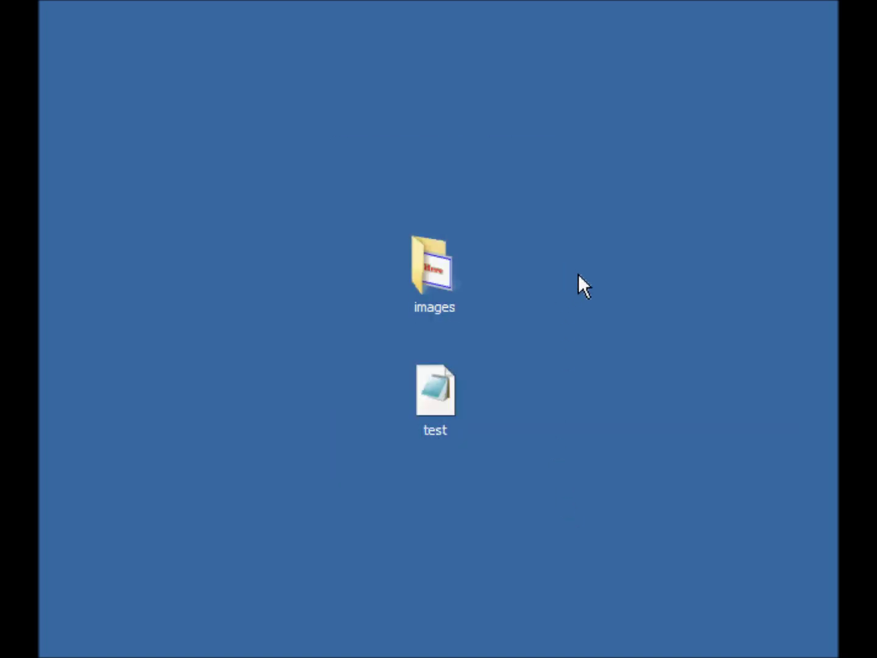